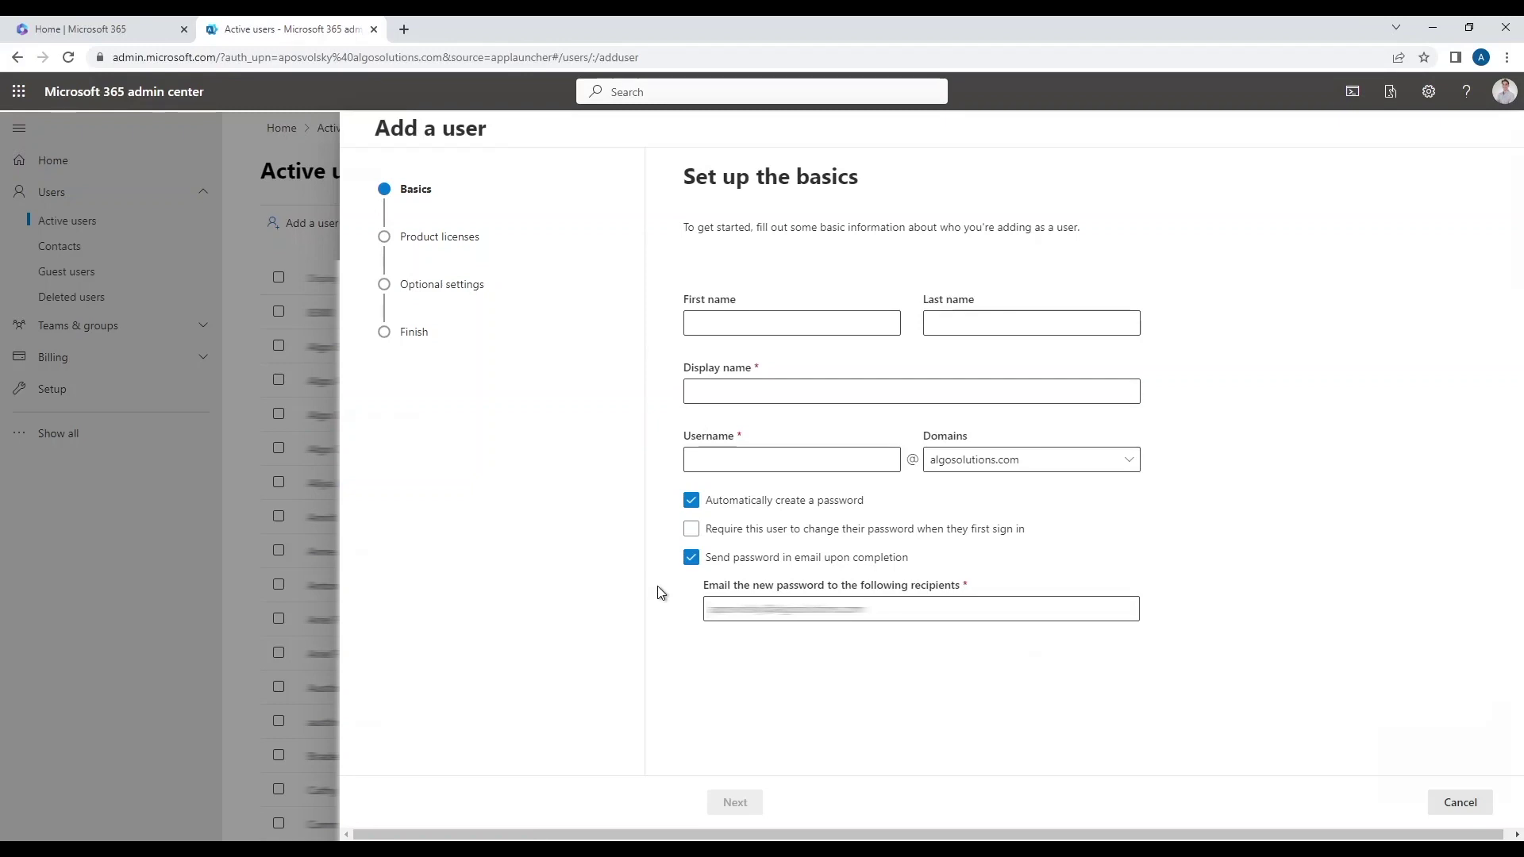
- Begin the new user's Display name entry in the Add a user wizard
{"action": "left_click", "coordinate": [917, 392]}
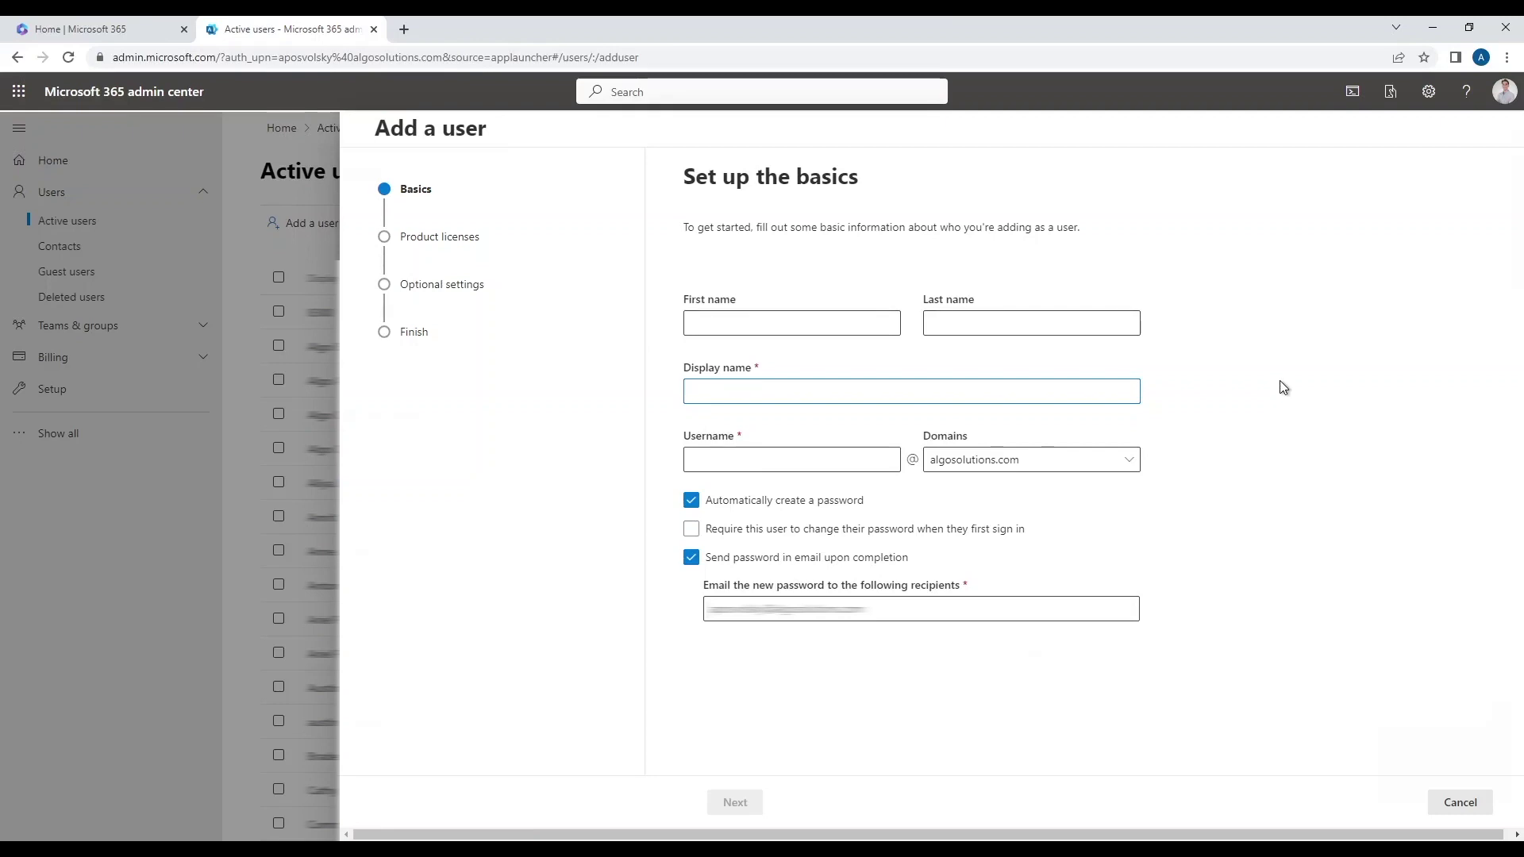
{"action": "type", "text": "algo"}
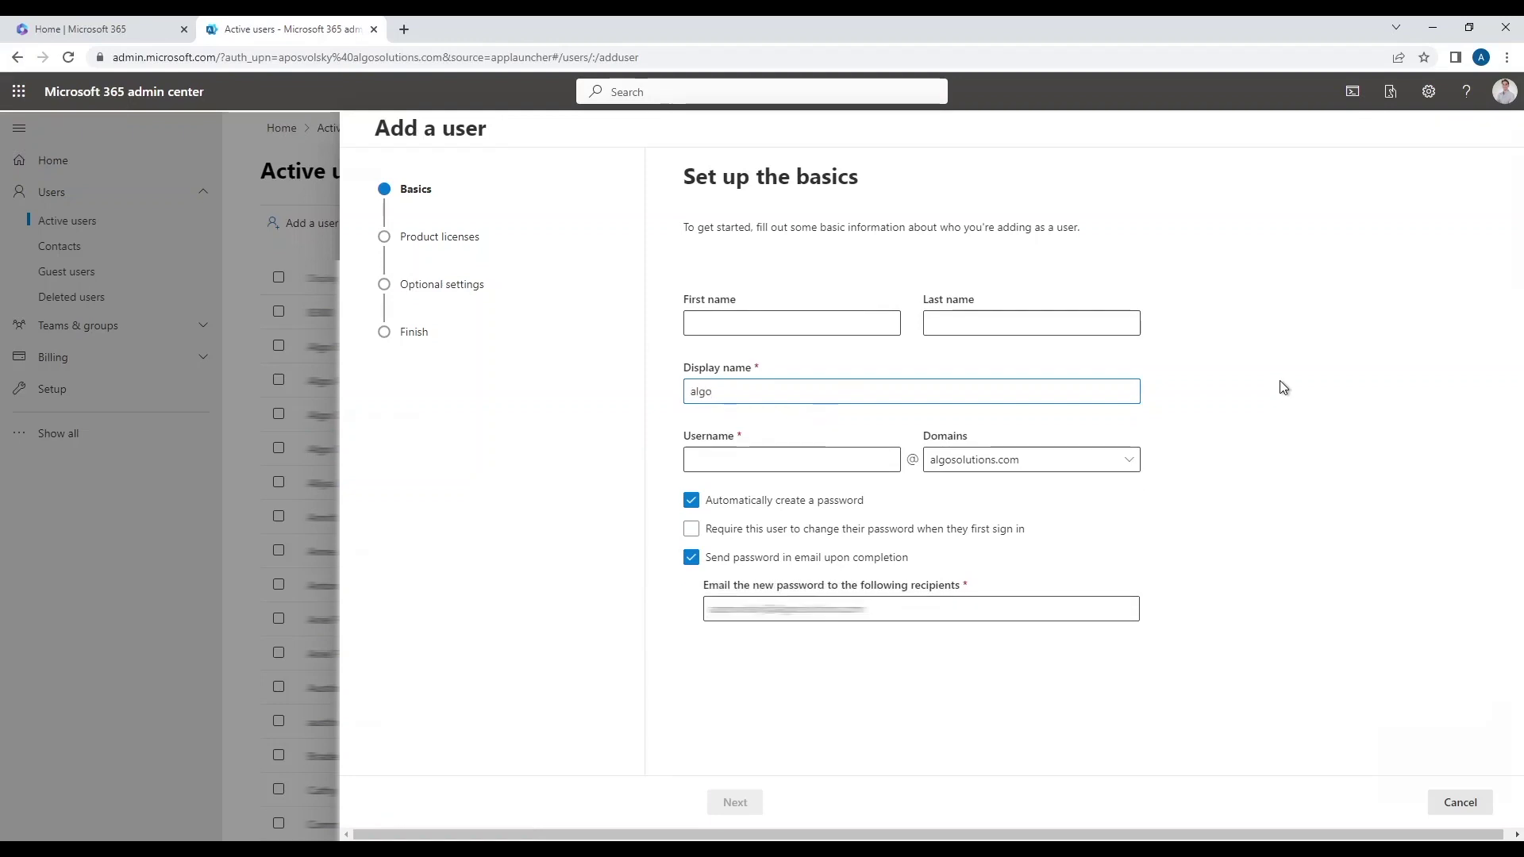
{"action": "type", "text": "_paging"}
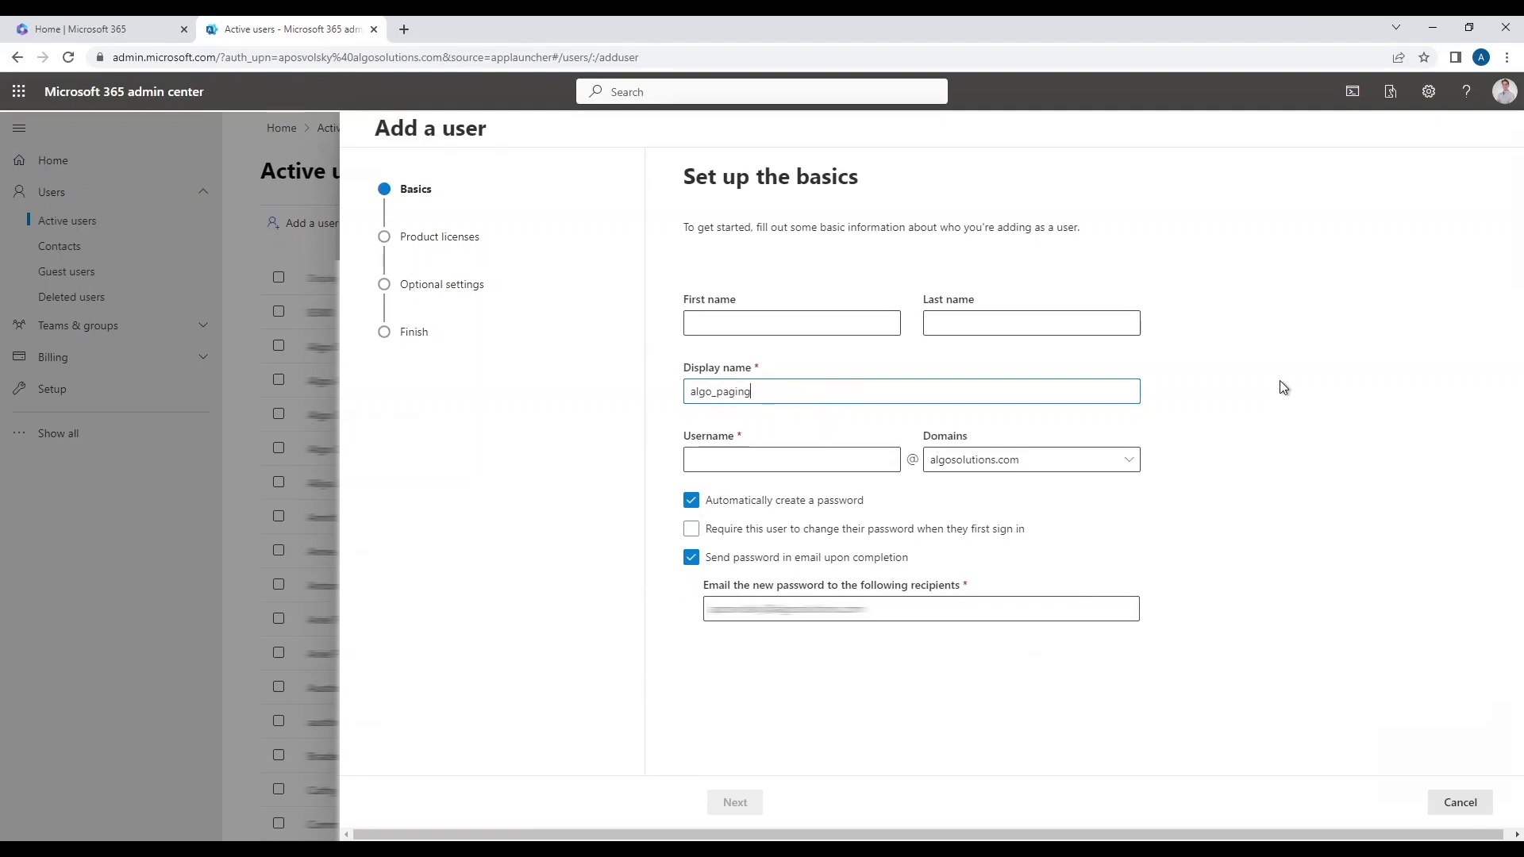
{"action": "type", "text": "_device"}
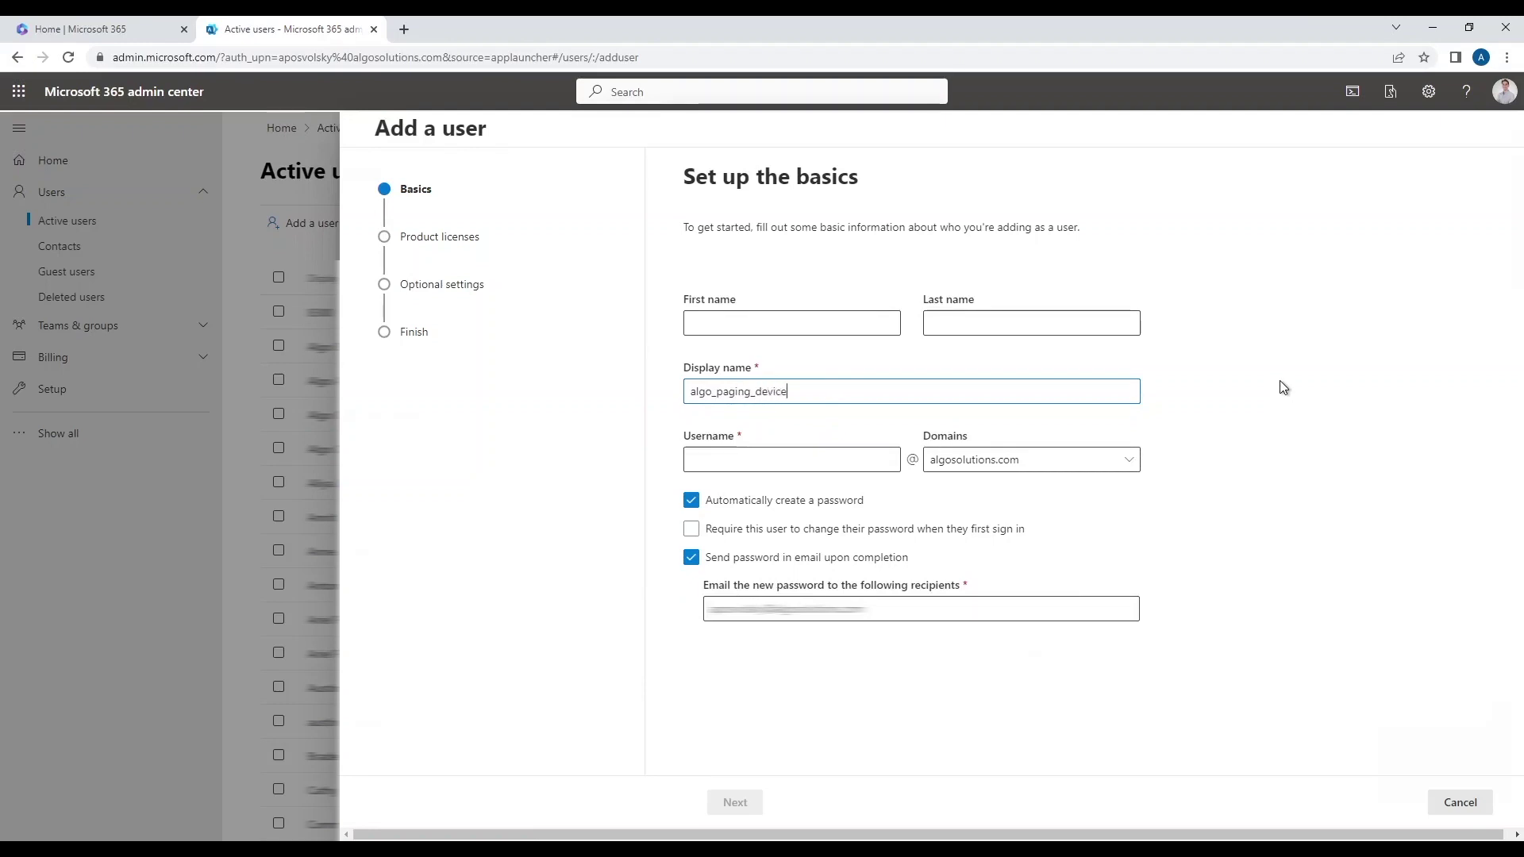
{"action": "key", "text": "Tab"}
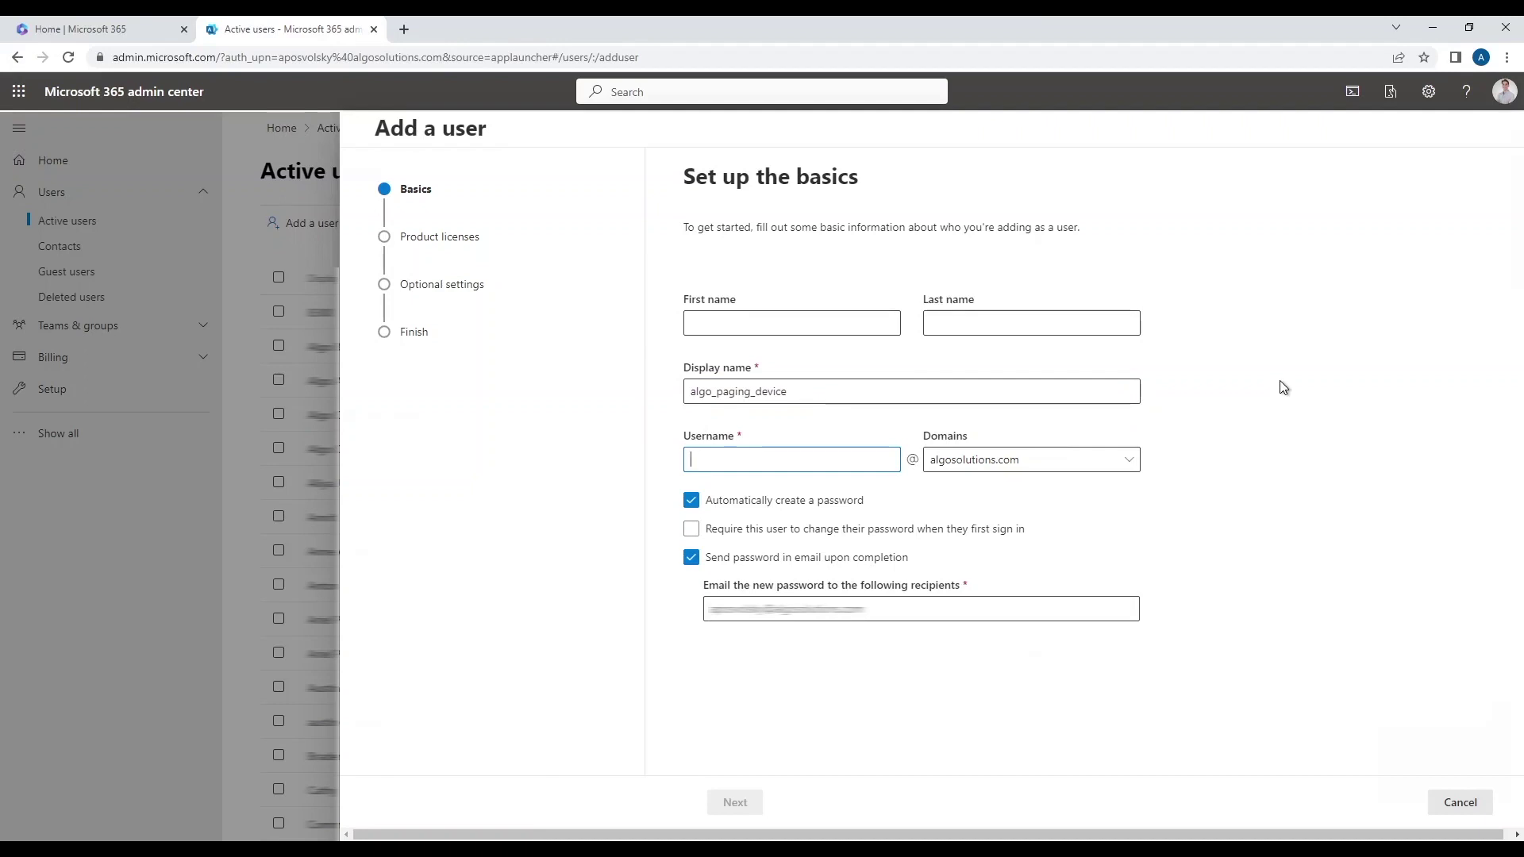
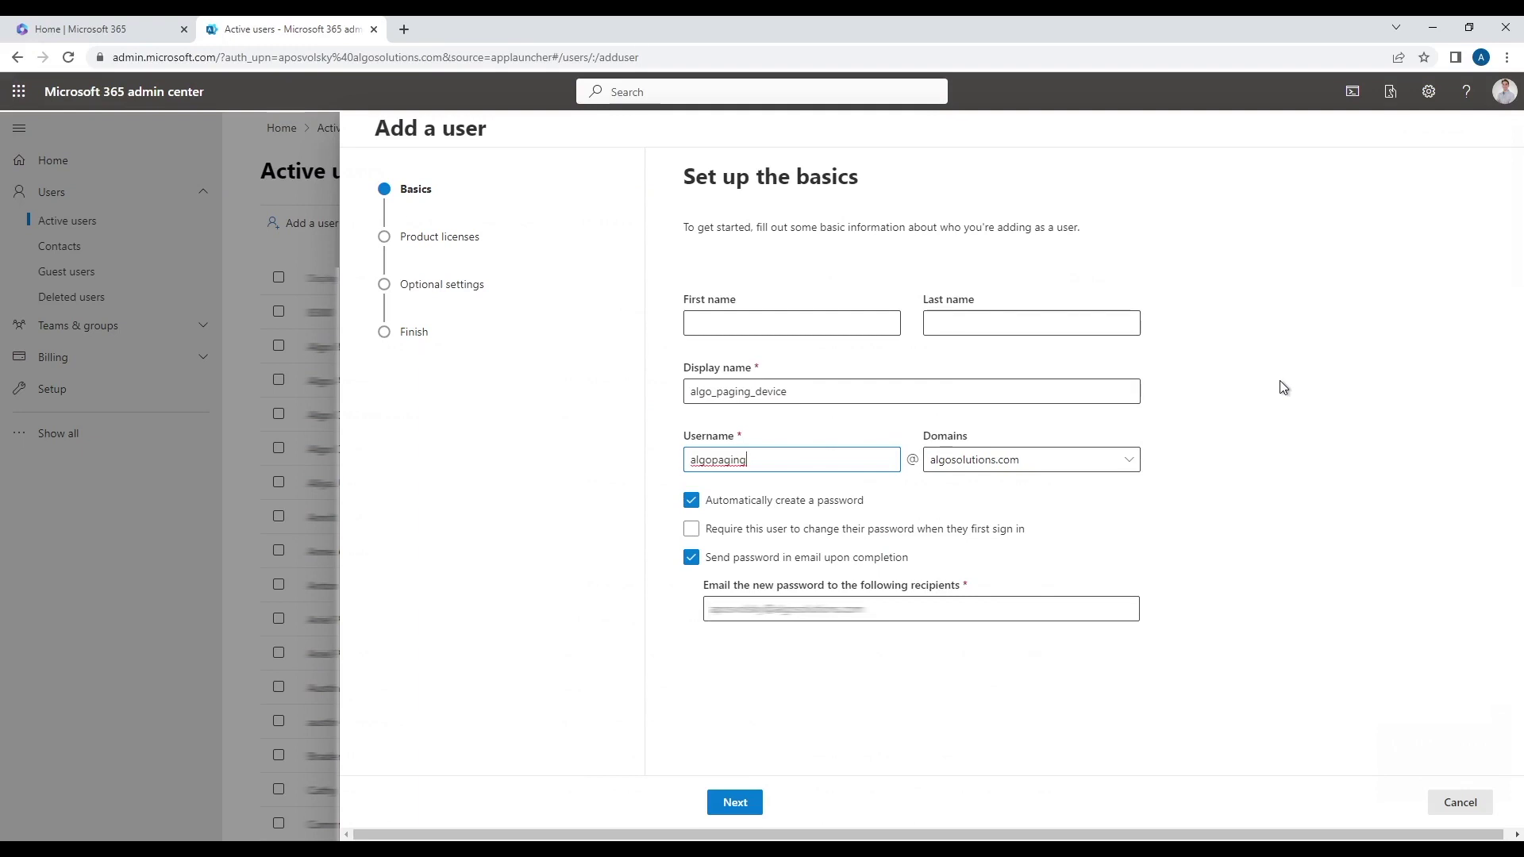
{"action": "left_click", "coordinate": [1249, 509]}
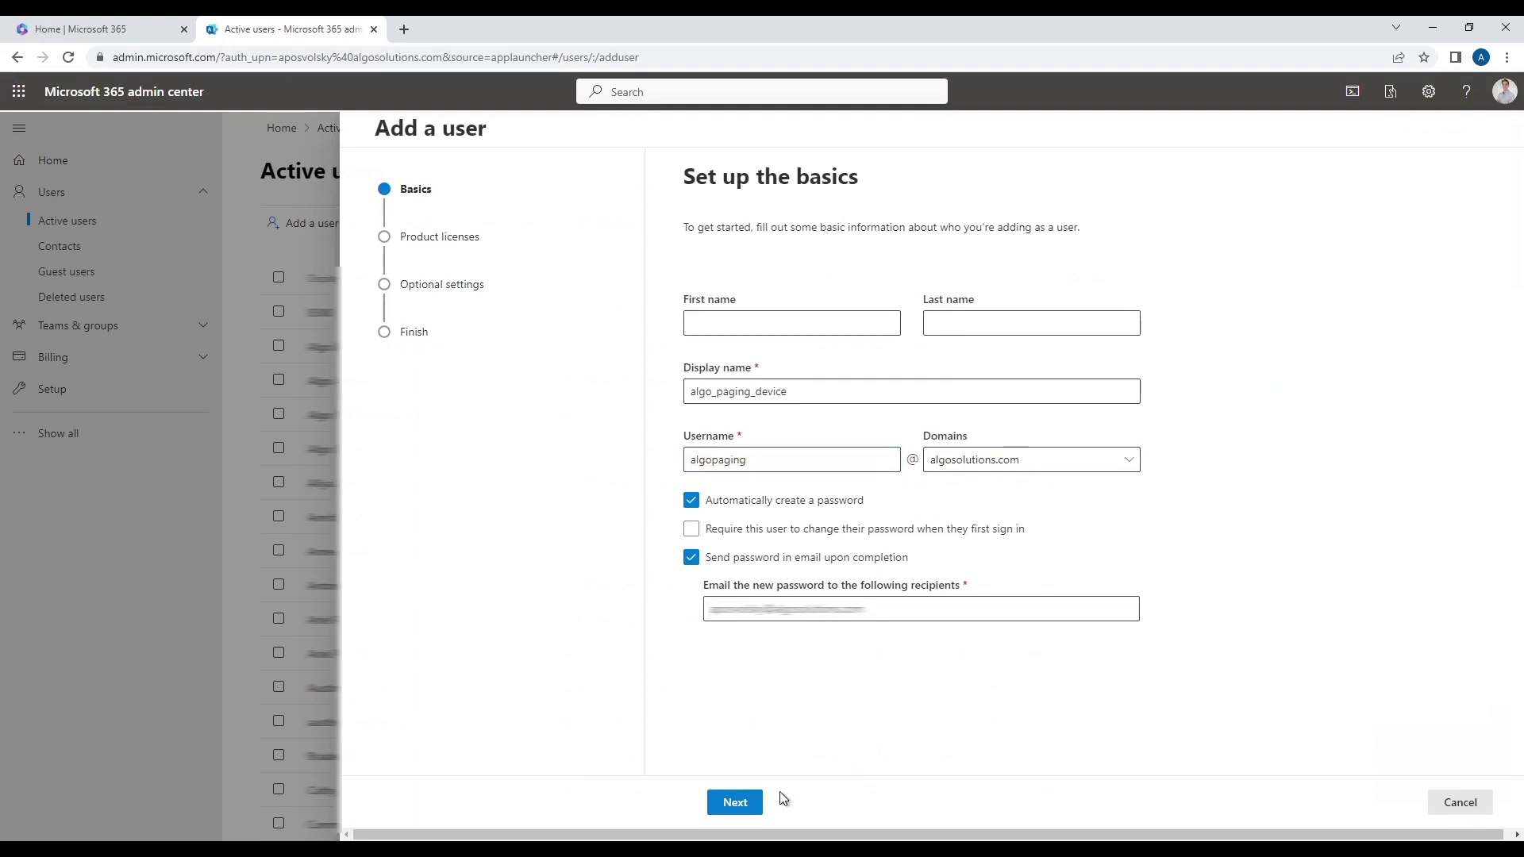
- Assign the Microsoft Teams Shared Devices license and advance to optional settings
{"action": "left_click", "coordinate": [734, 801]}
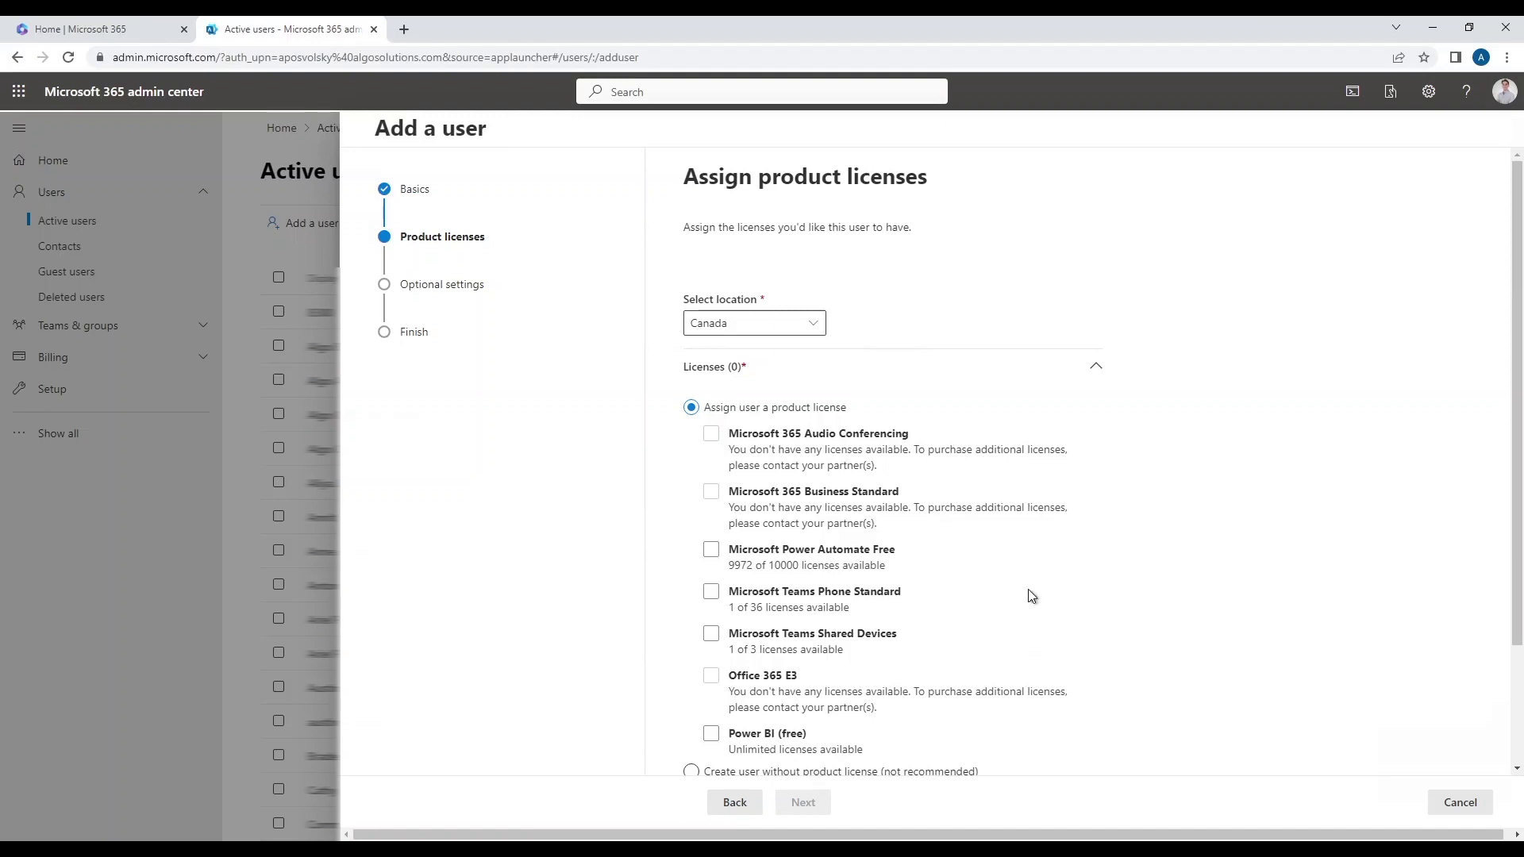
{"action": "left_click", "coordinate": [1030, 635]}
{"action": "left_click", "coordinate": [710, 635]}
{"action": "left_click", "coordinate": [711, 634]}
{"action": "left_click", "coordinate": [802, 802]}
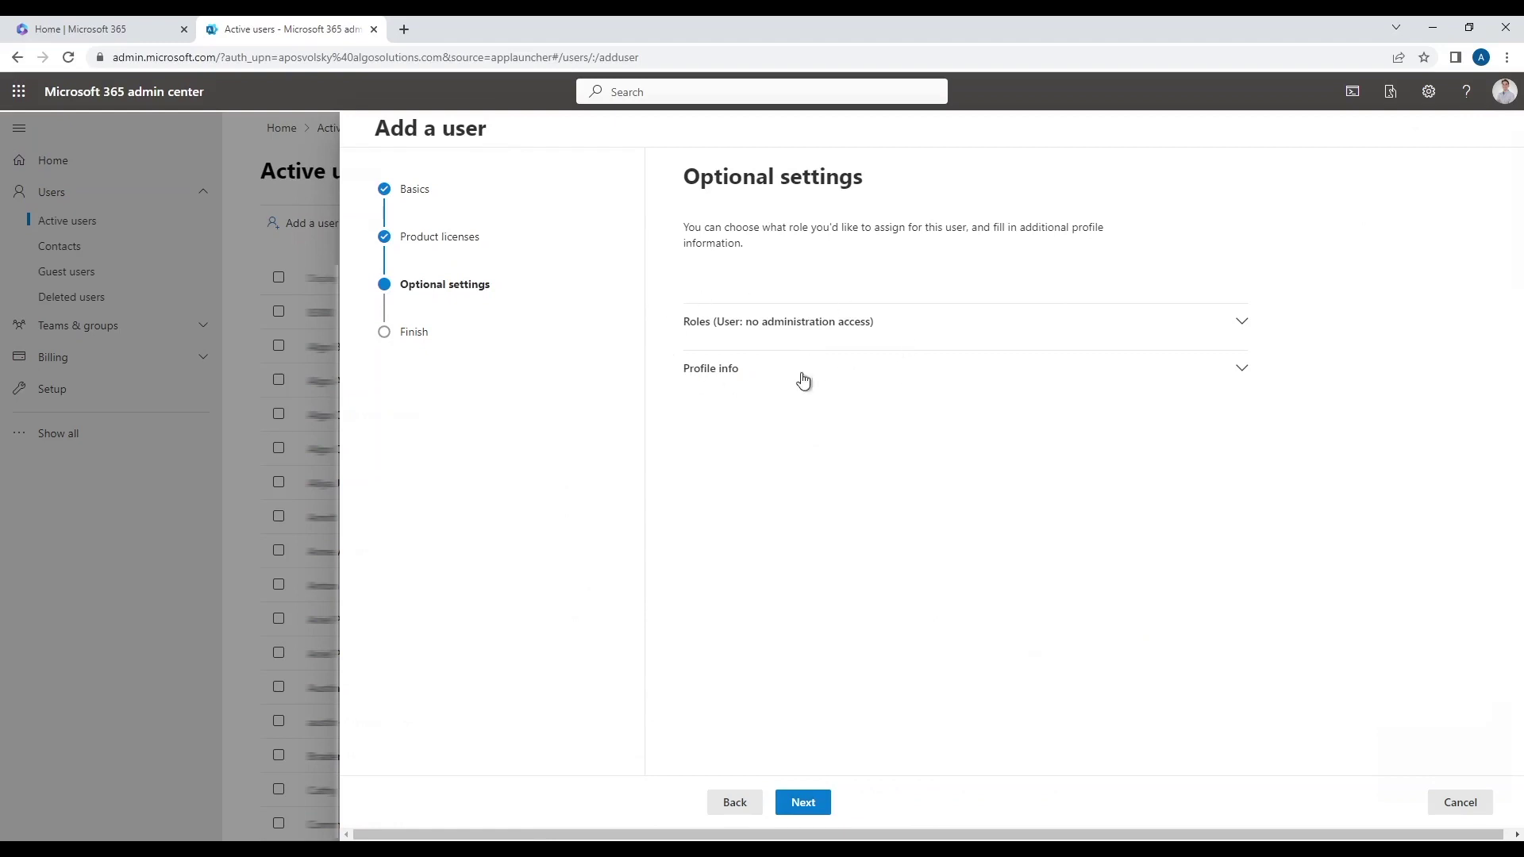
- Leave Roles and Profile info unchanged and advance to the review step
{"action": "left_click", "coordinate": [858, 335]}
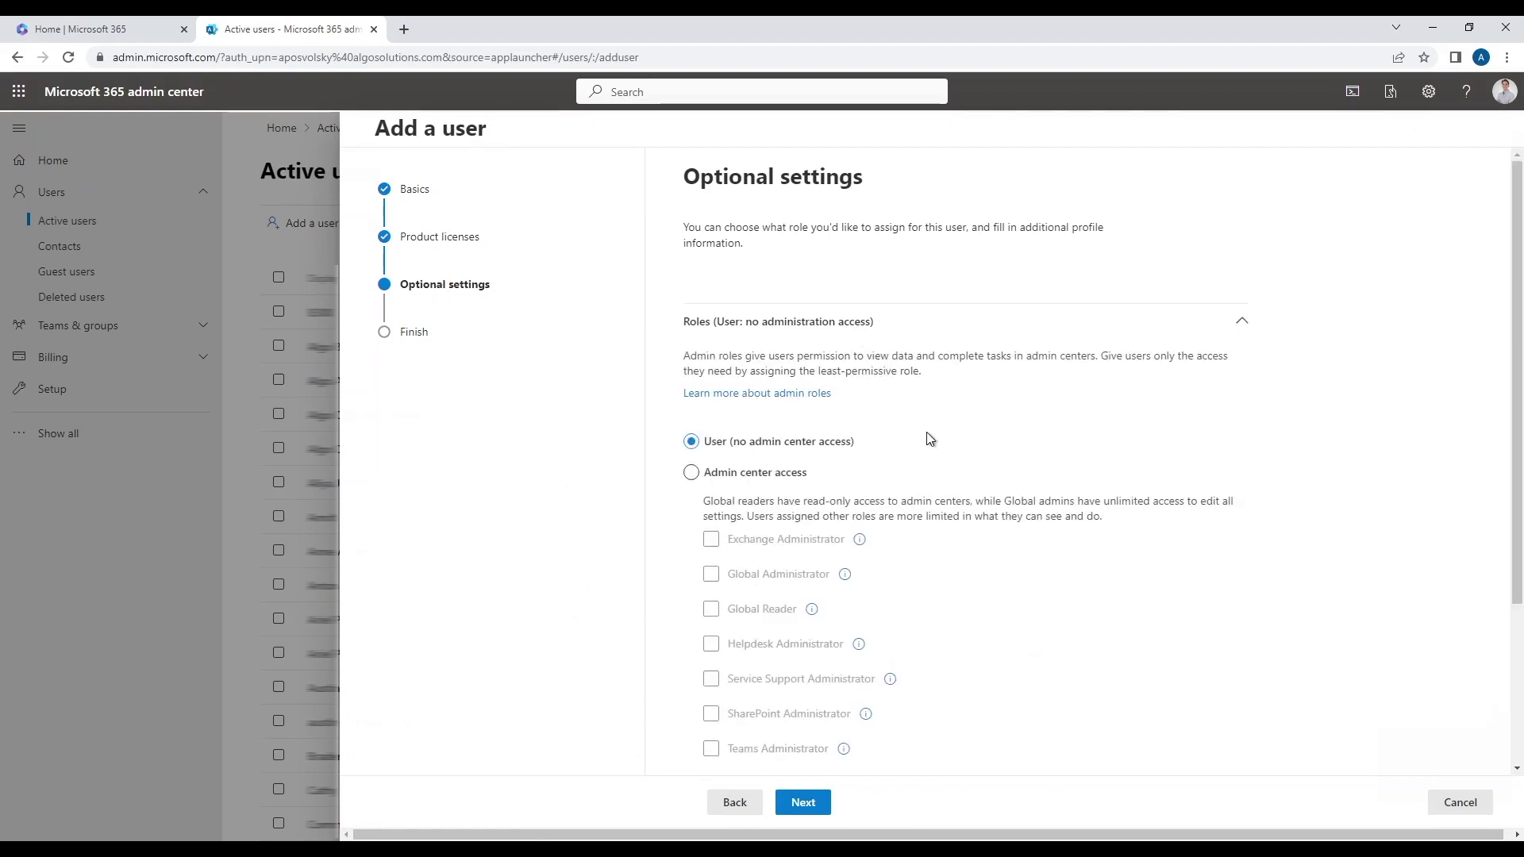
{"action": "left_click", "coordinate": [930, 328]}
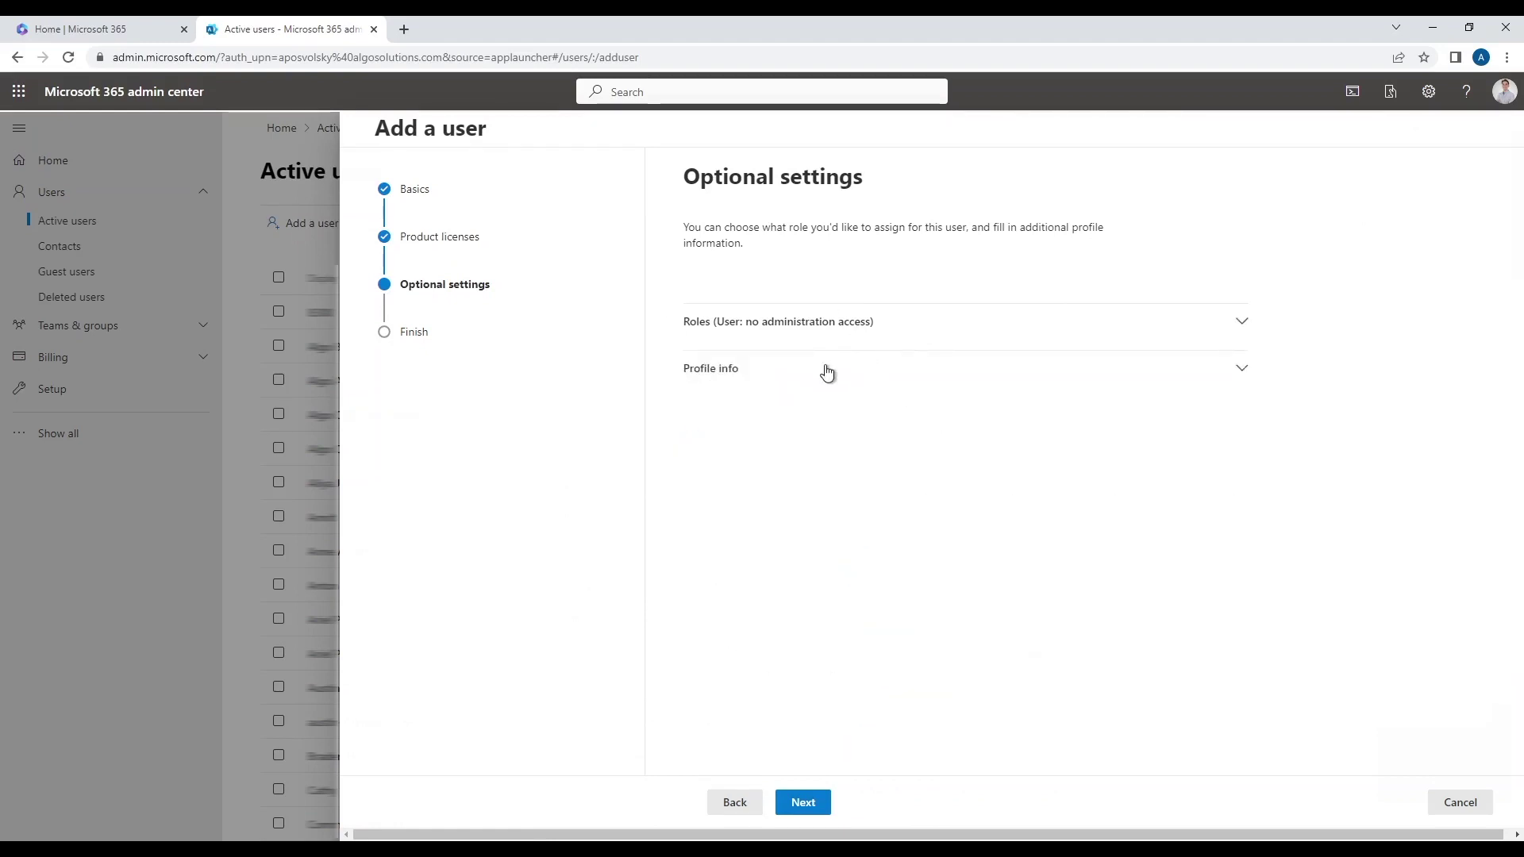
{"action": "left_click", "coordinate": [826, 371]}
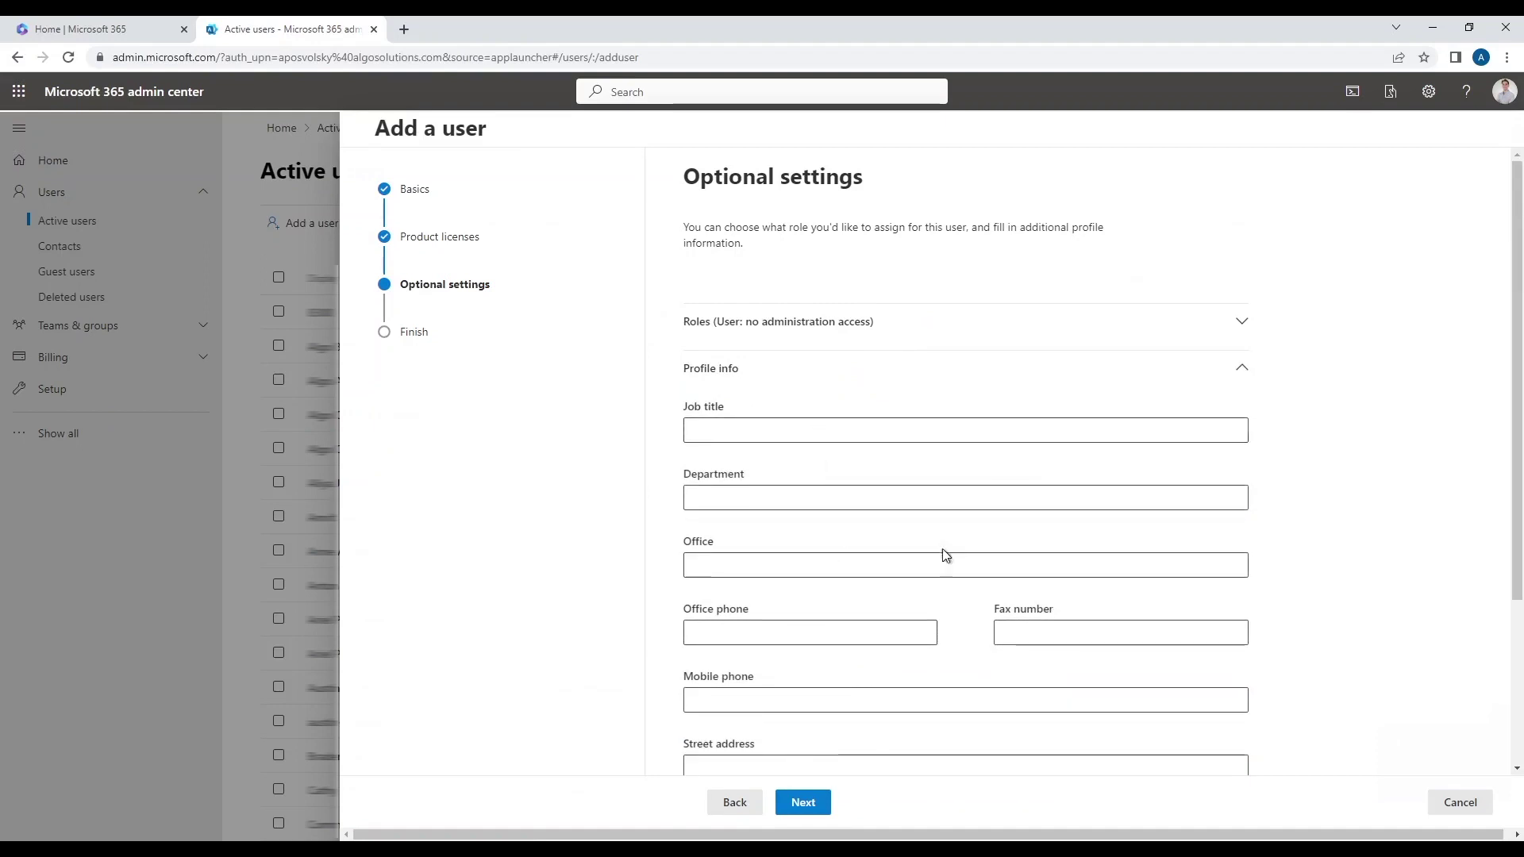
{"action": "left_click", "coordinate": [787, 382]}
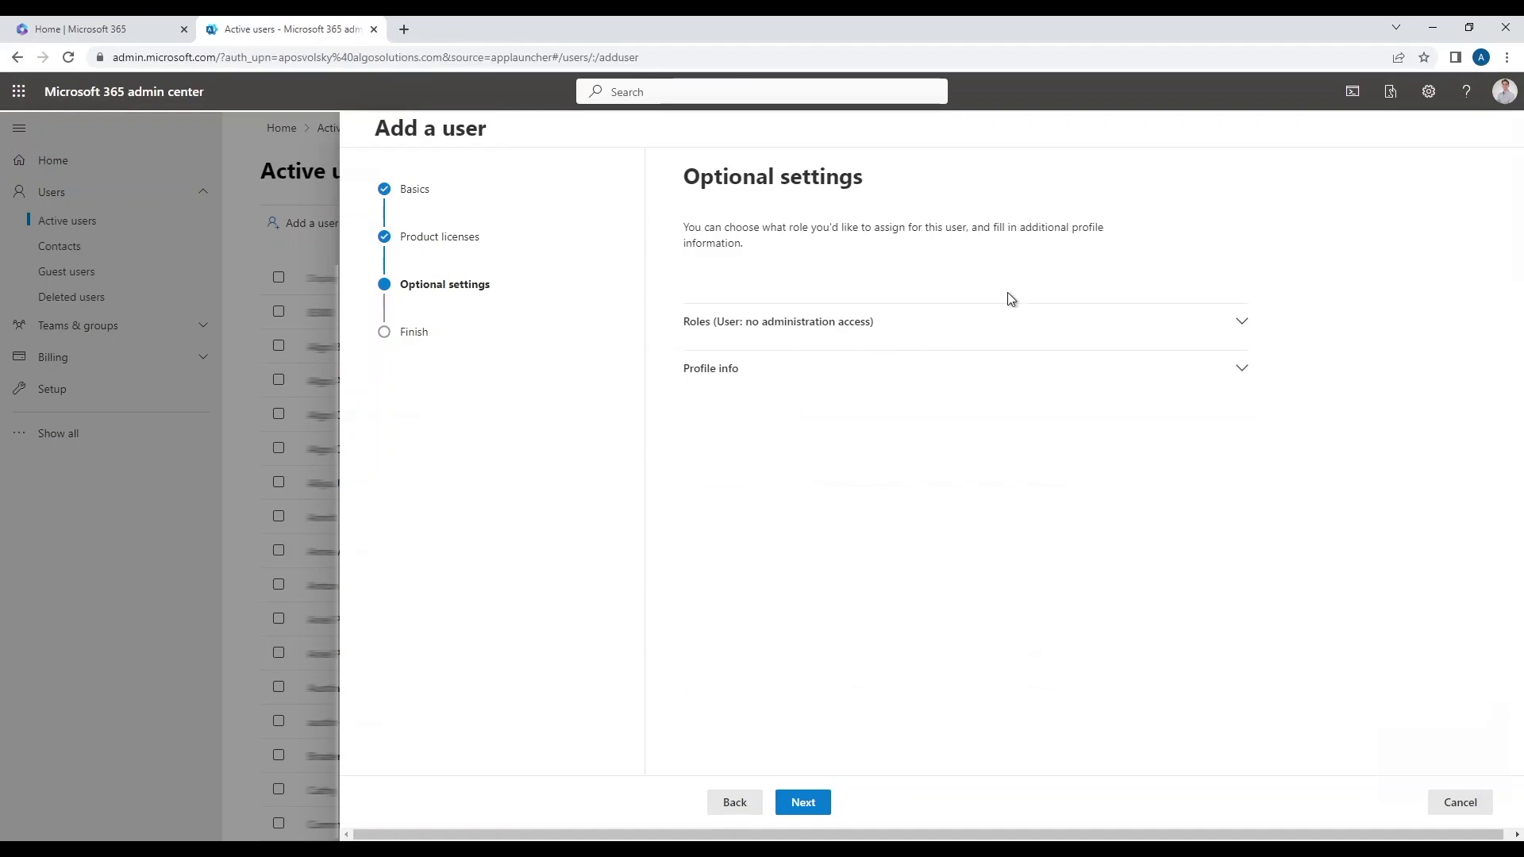
{"action": "left_click", "coordinate": [803, 801]}
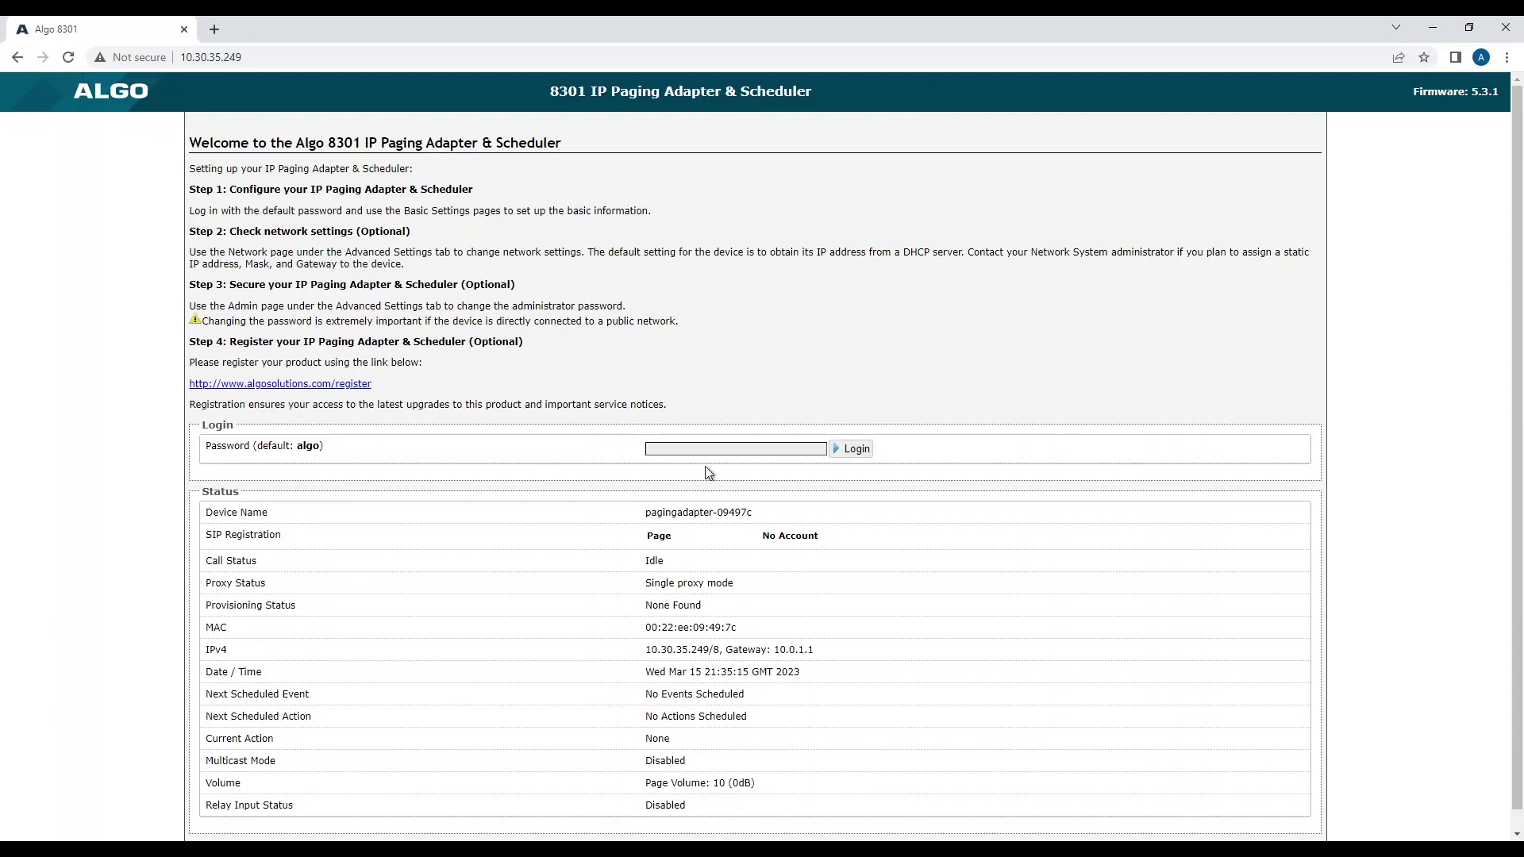
{"action": "left_click", "coordinate": [750, 449]}
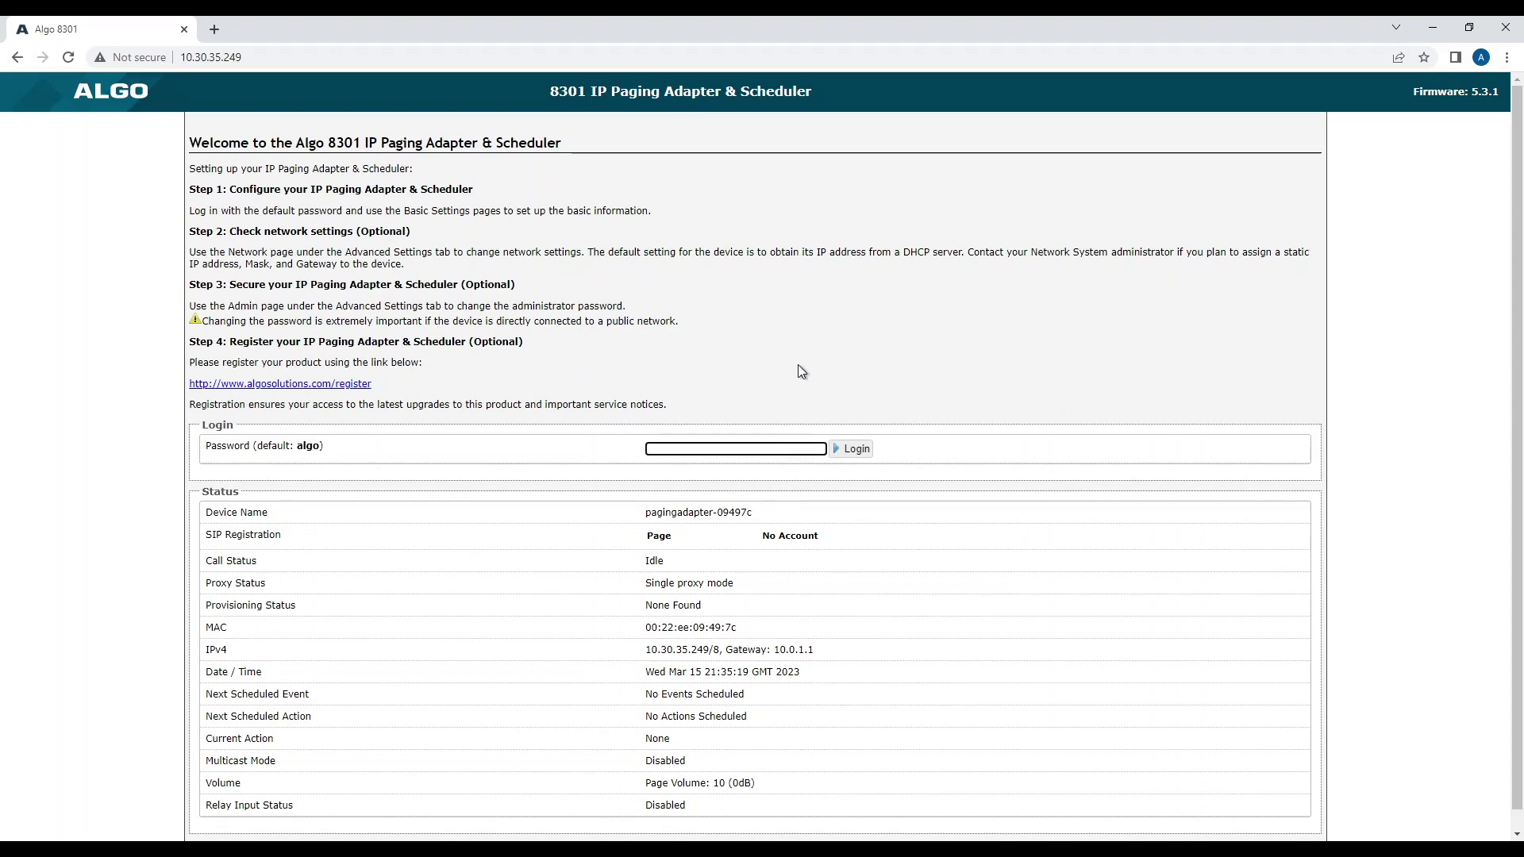
{"action": "key", "text": "Return"}
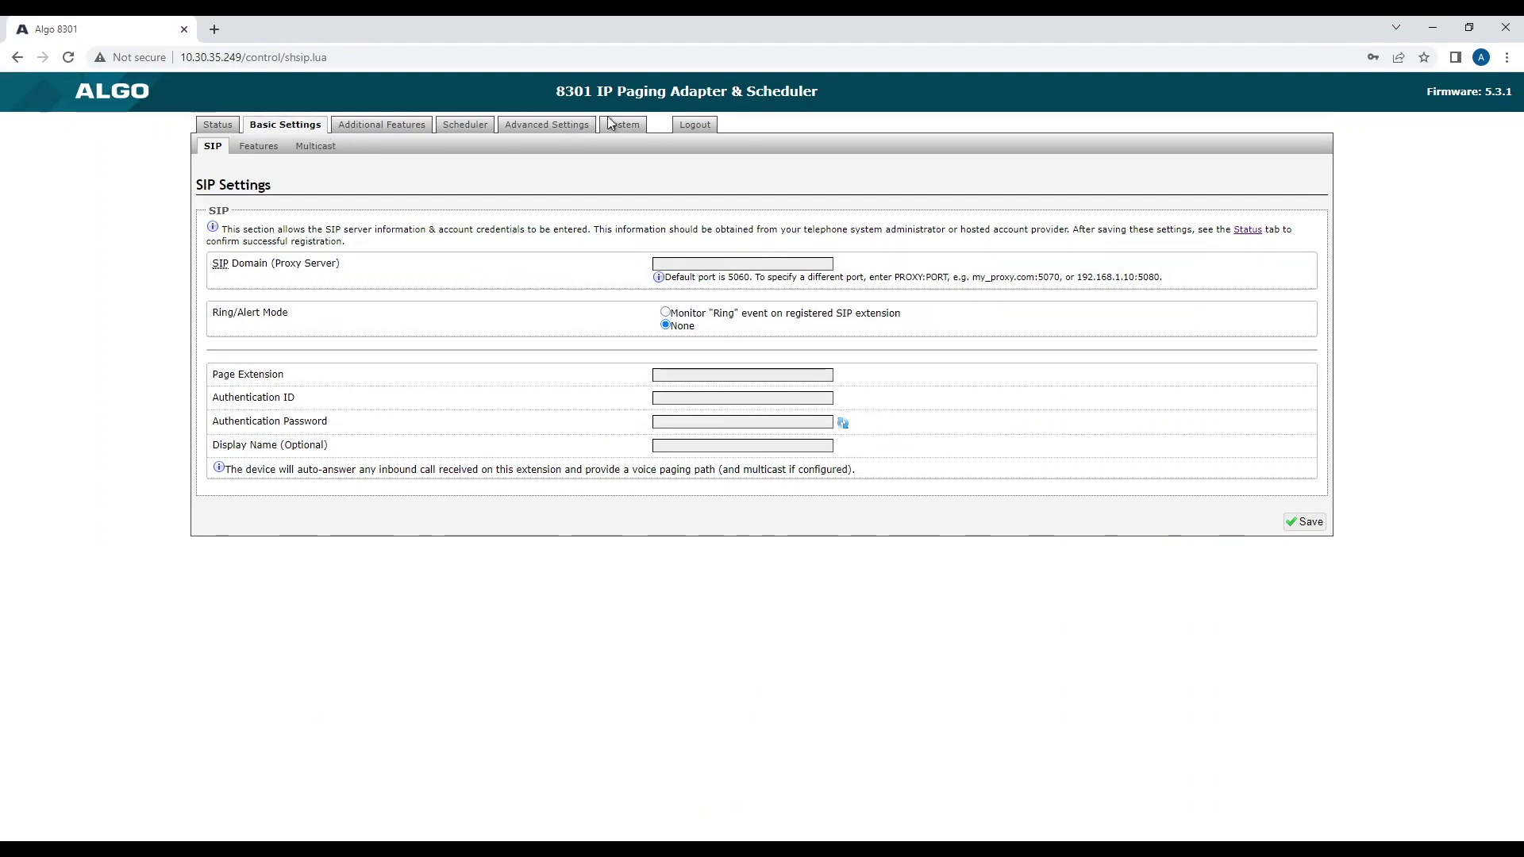
- Enable Microsoft Teams Support with the Americas SIP Gateway region and save
{"action": "left_click", "coordinate": [562, 126]}
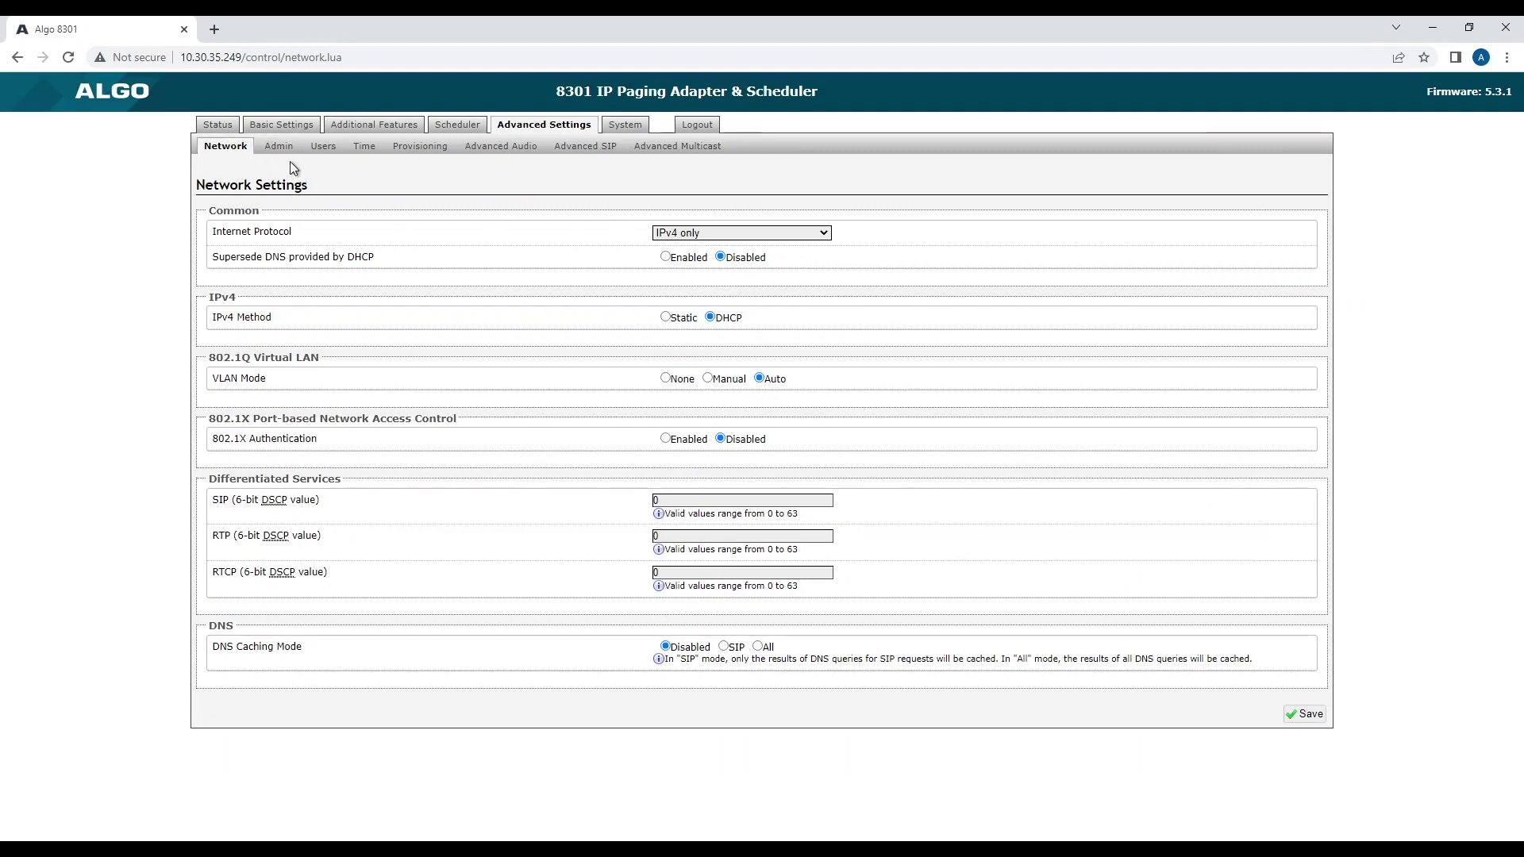
{"action": "left_click", "coordinate": [278, 146]}
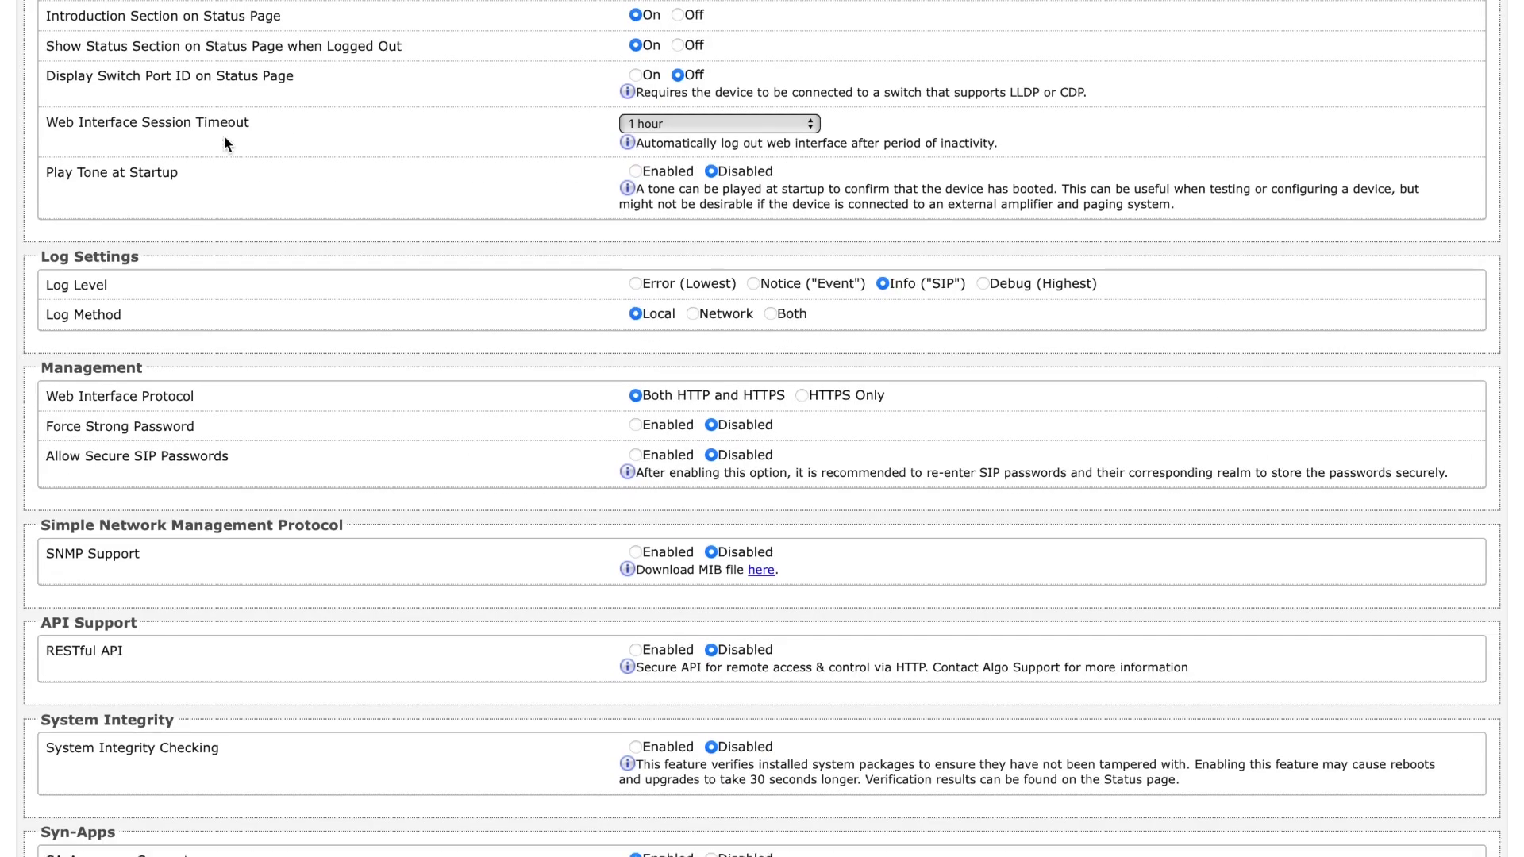
{"action": "scroll", "coordinate": [225, 135], "scroll_direction": "down", "scroll_amount": 5}
{"action": "scroll", "coordinate": [225, 135], "scroll_direction": "down", "scroll_amount": 2}
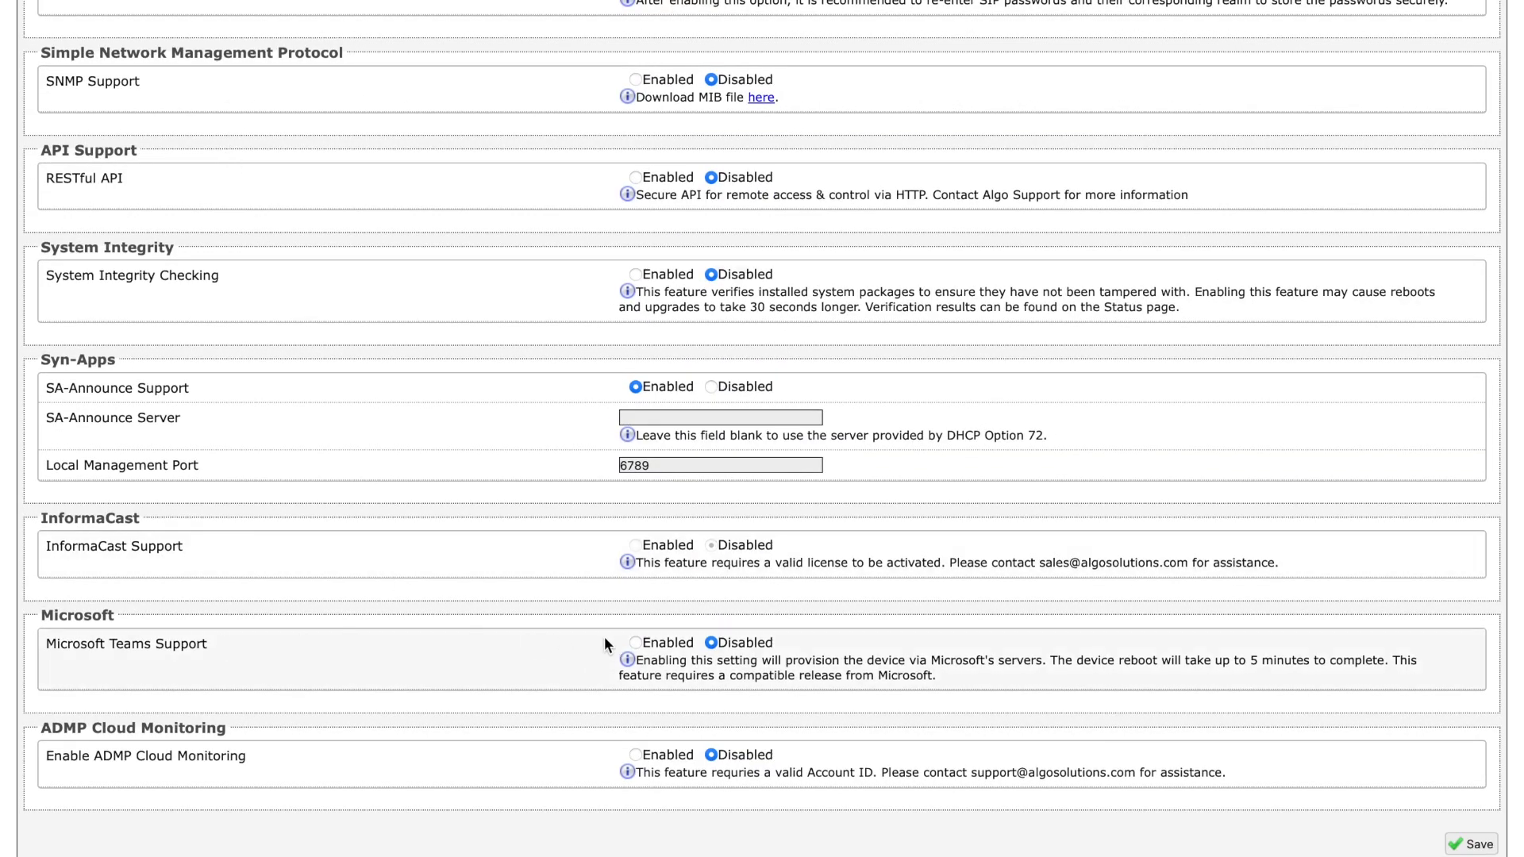
{"action": "left_click", "coordinate": [636, 643]}
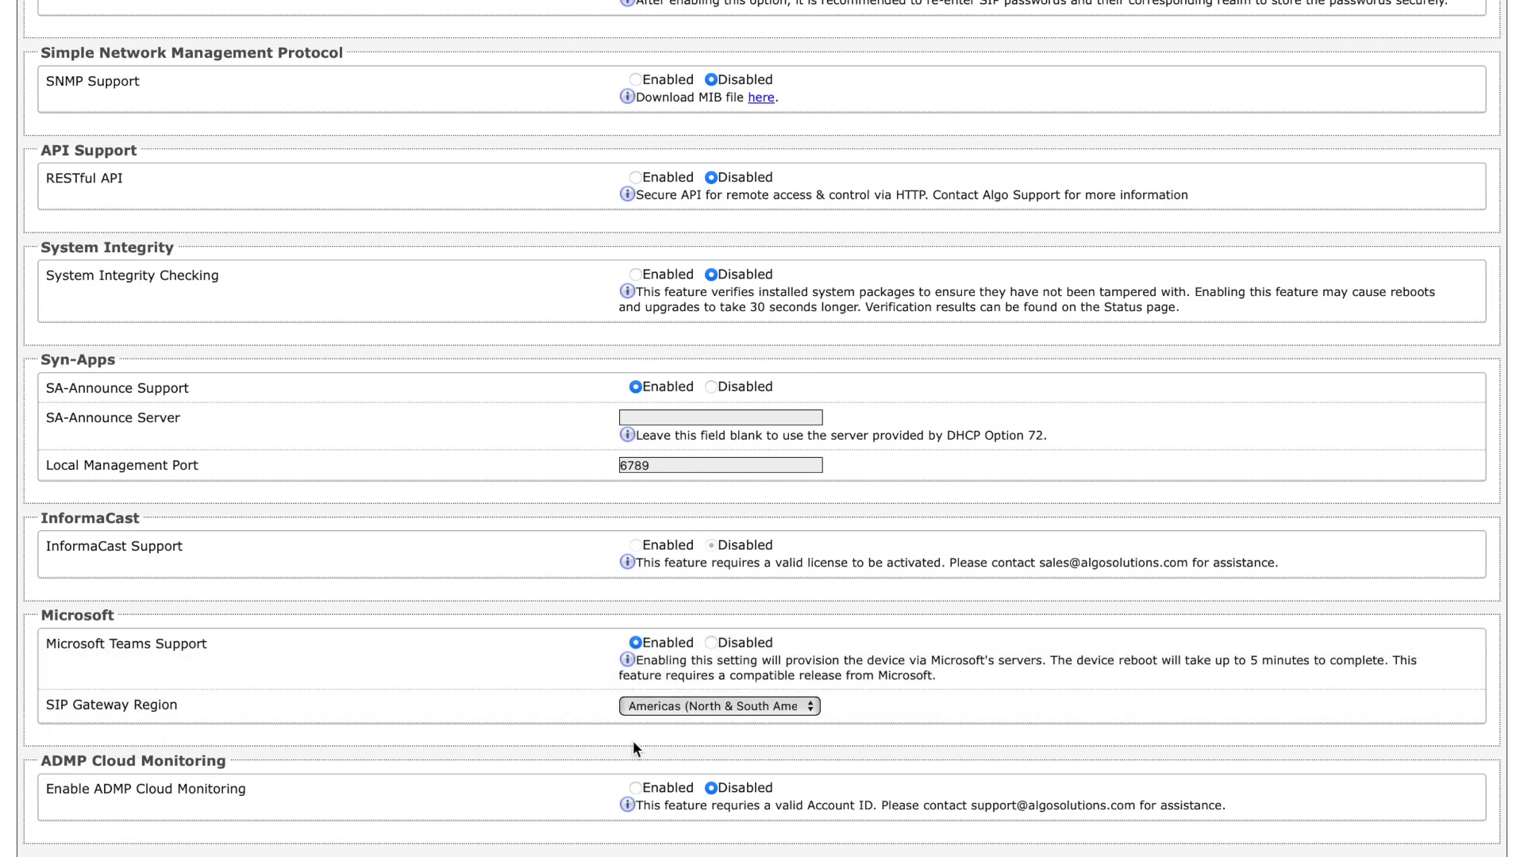
{"action": "left_click", "coordinate": [793, 709]}
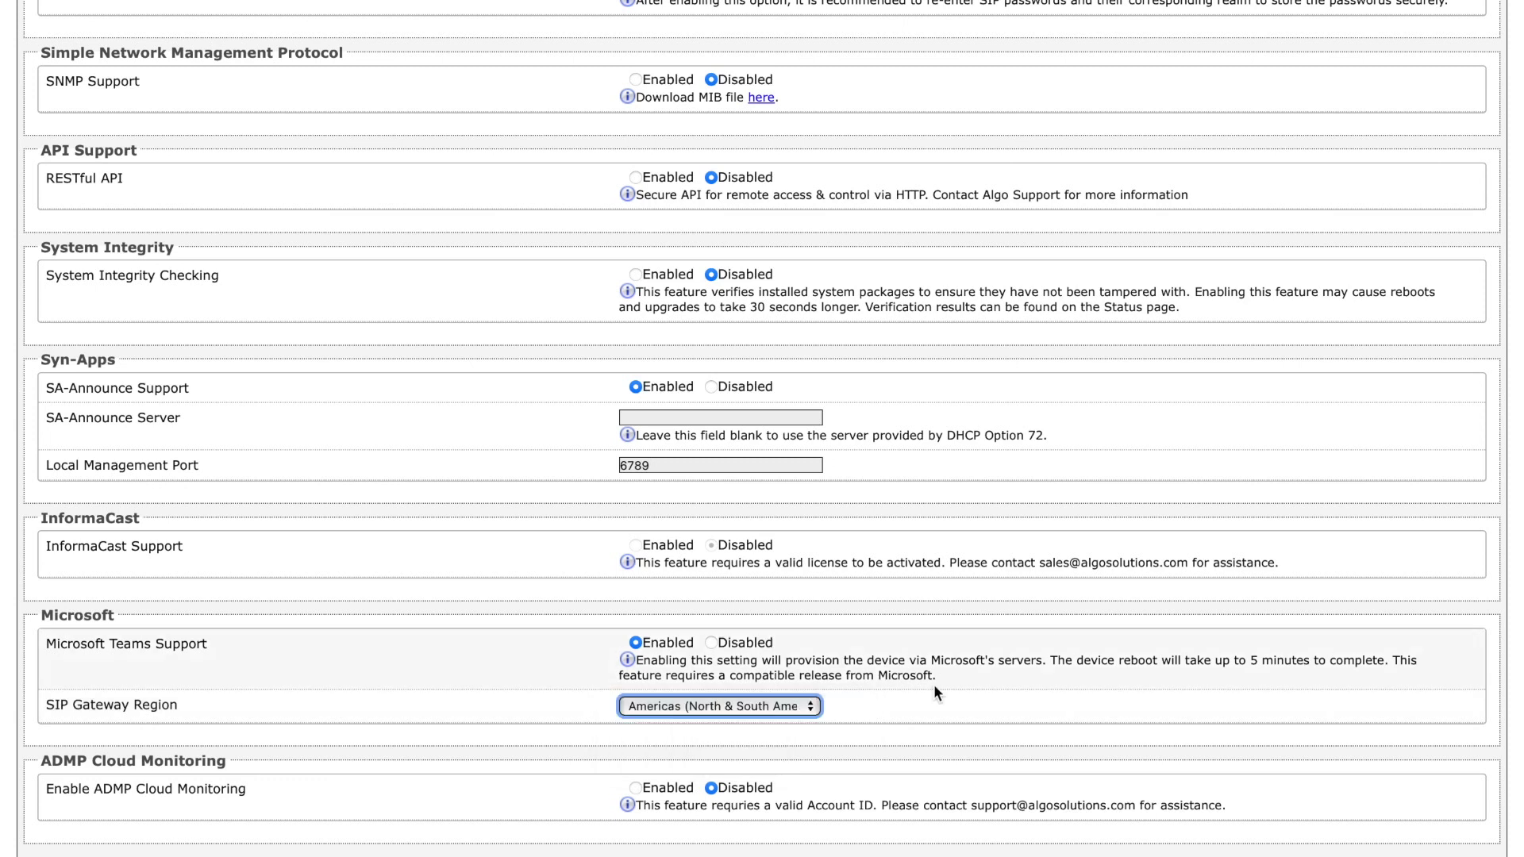
{"action": "left_click", "coordinate": [937, 689]}
{"action": "scroll", "coordinate": [935, 689], "scroll_direction": "down", "scroll_amount": 1}
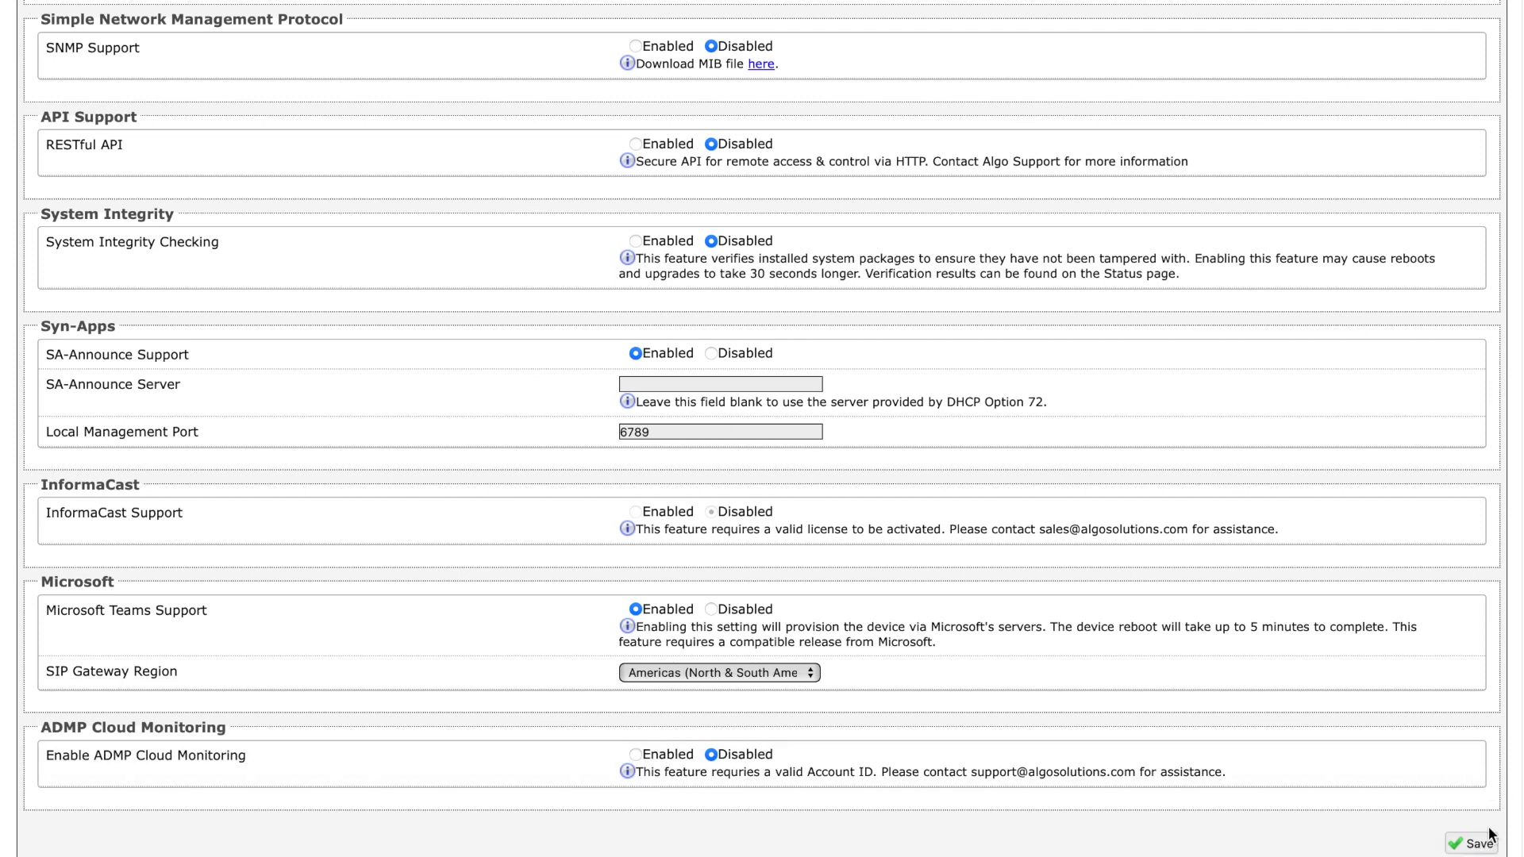
{"action": "left_click", "coordinate": [1472, 846]}
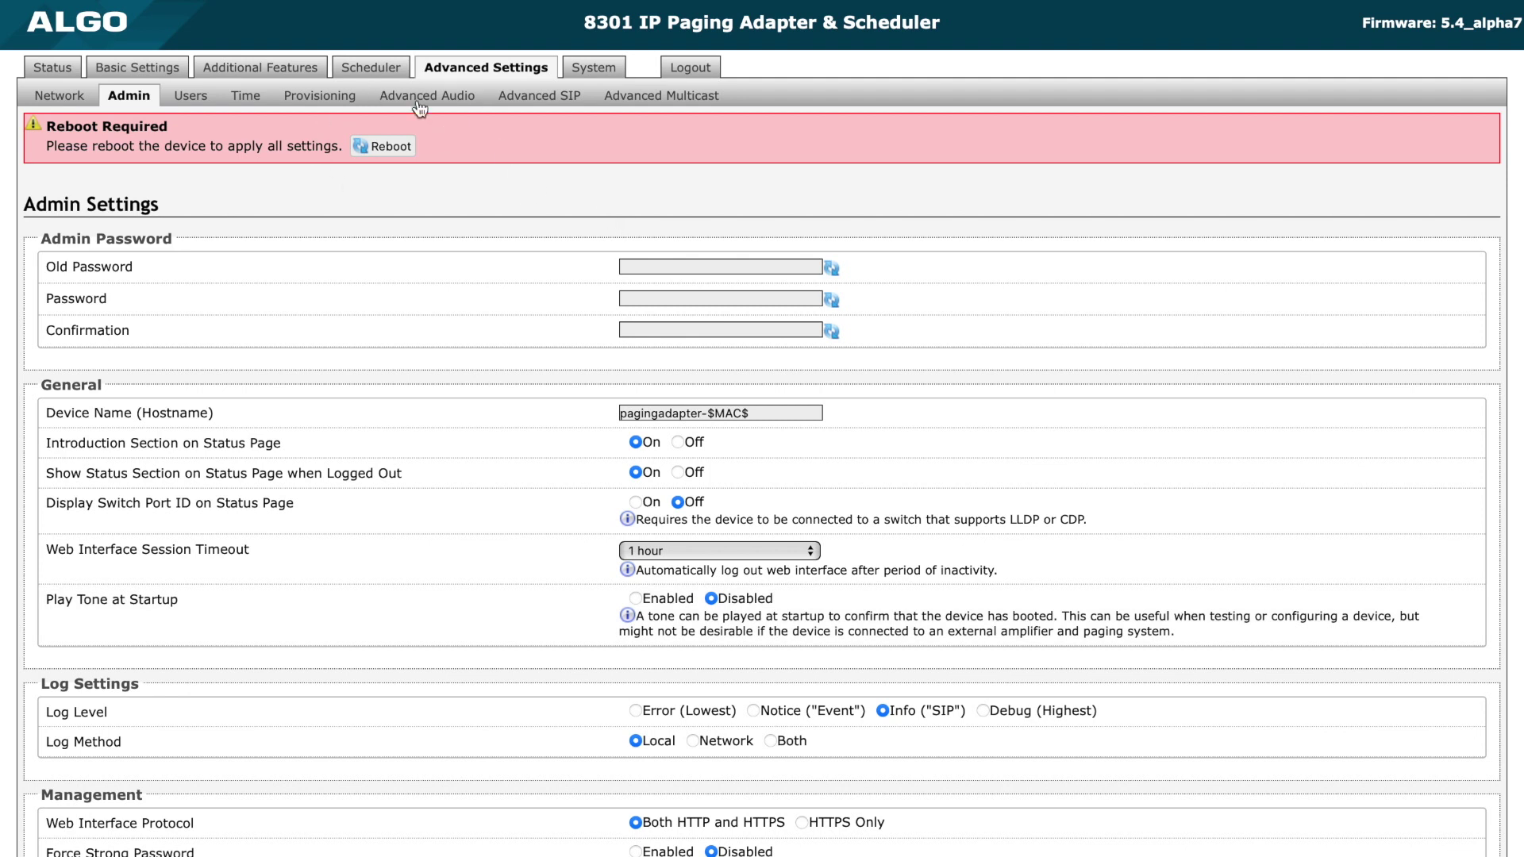
- Reboot the adapter so the welcome page shows a Teams pairing code
{"action": "left_click", "coordinate": [388, 148]}
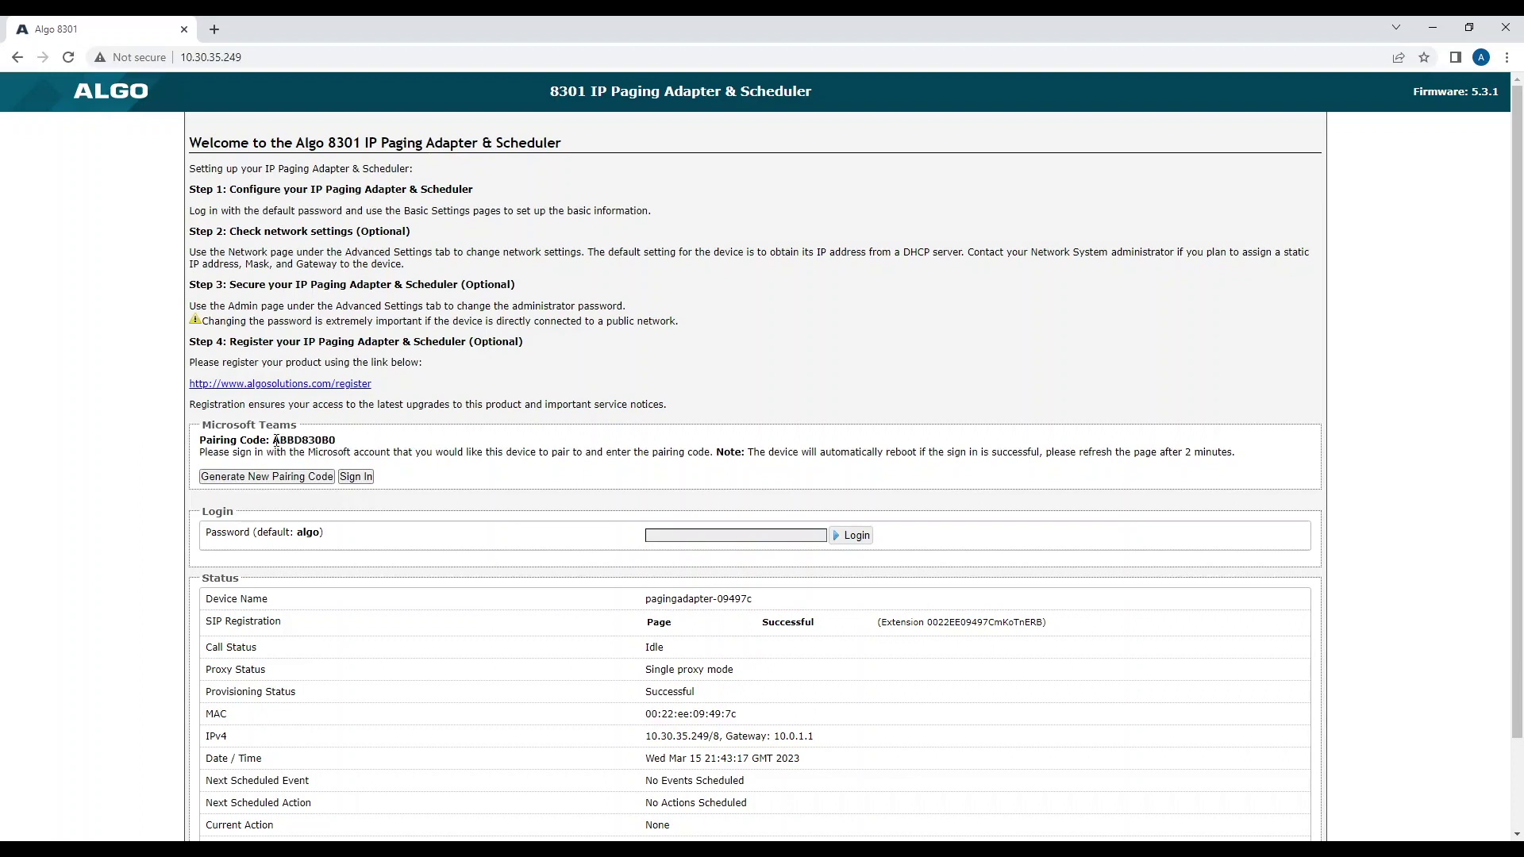
{"action": "double_click", "coordinate": [304, 439]}
{"action": "left_click", "coordinate": [391, 452]}
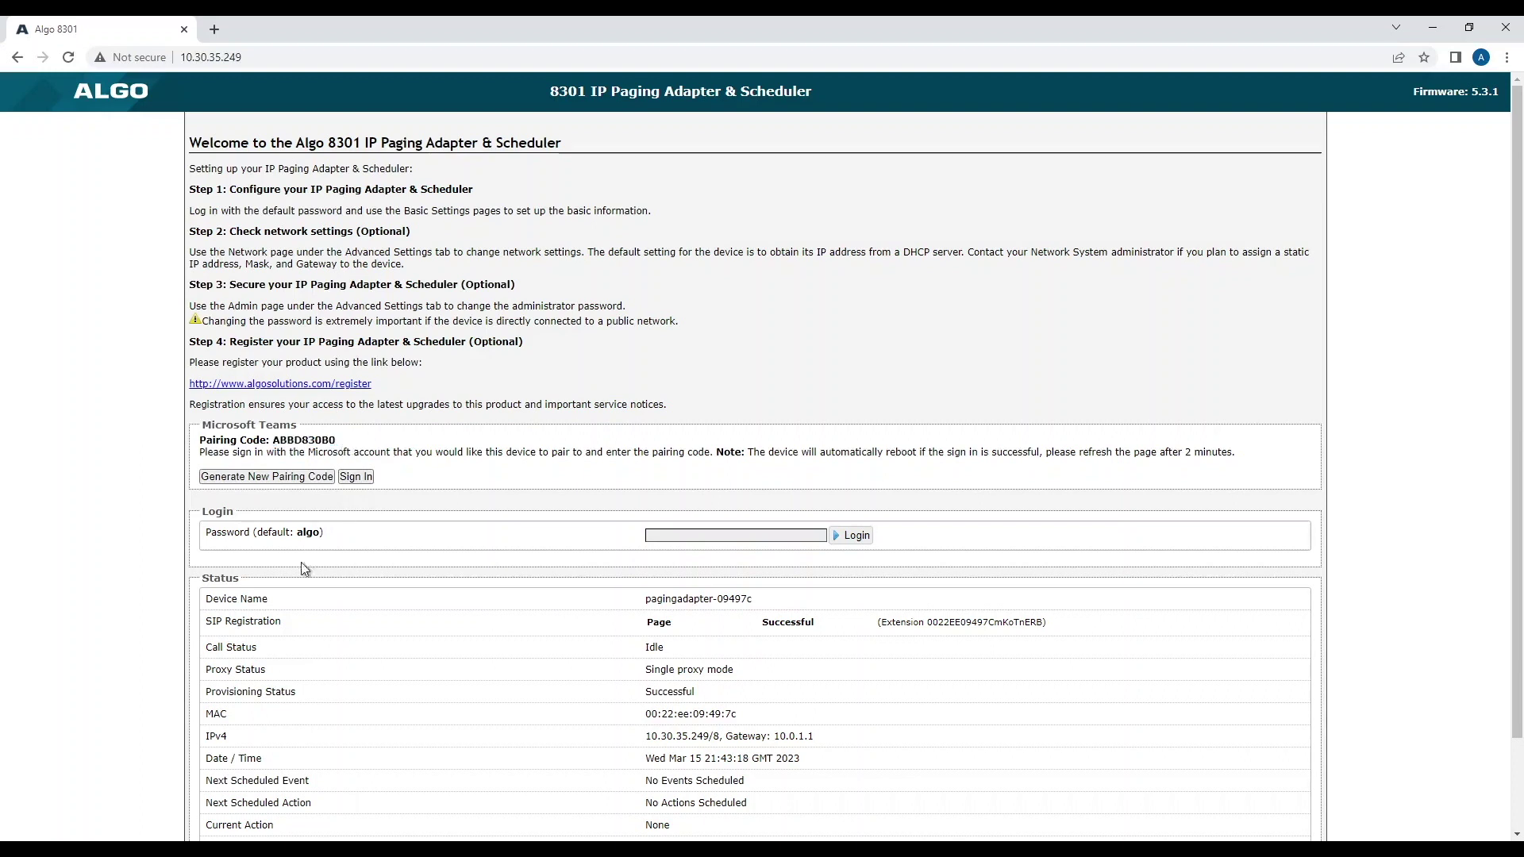
{"action": "double_click", "coordinate": [210, 622]}
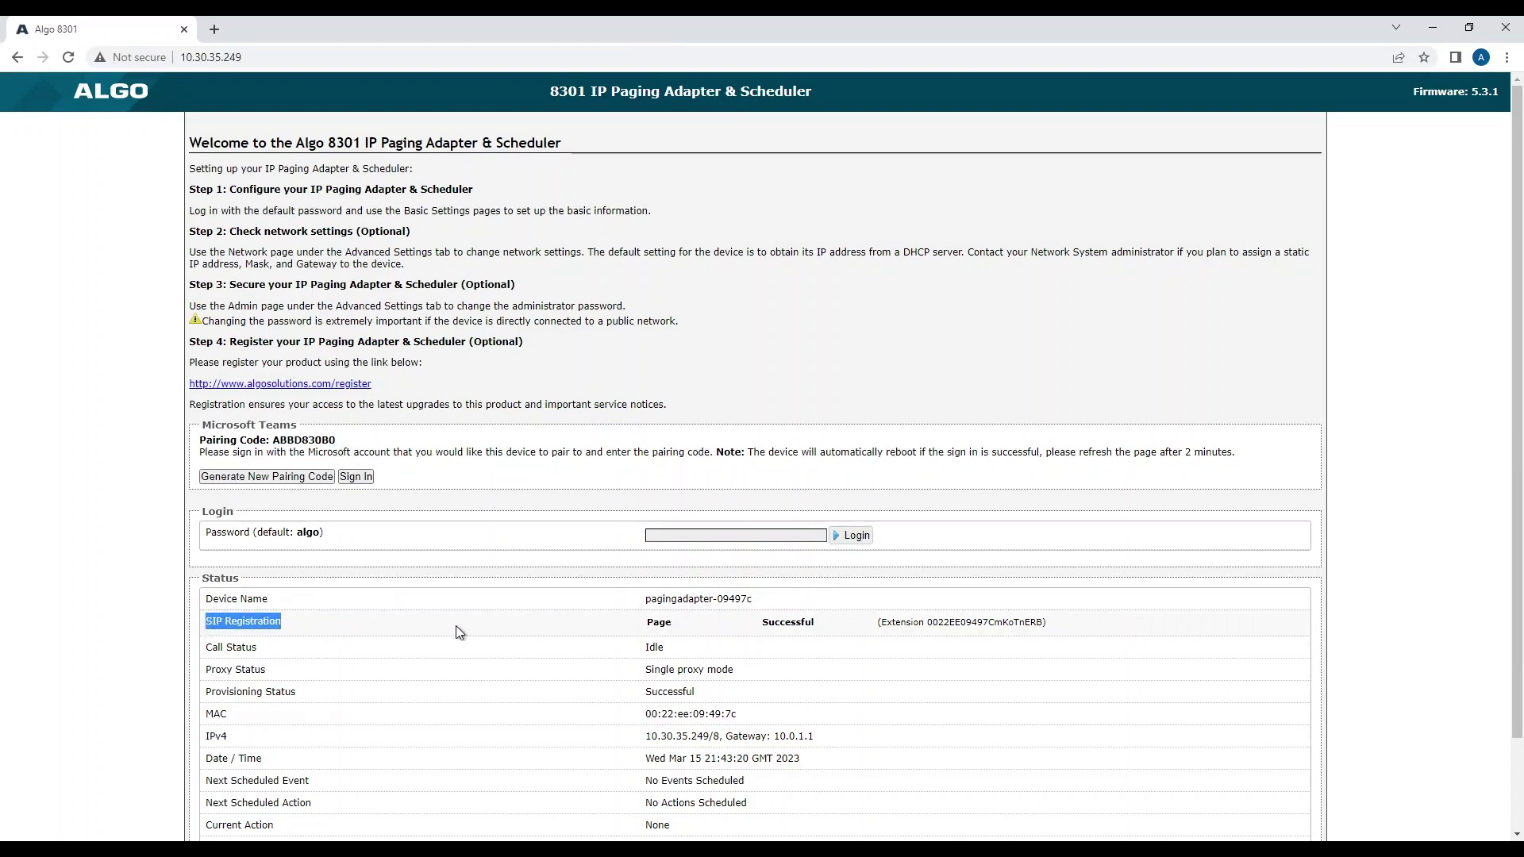
{"action": "left_click_drag", "start_coordinate": [459, 631], "coordinate": [1067, 634]}
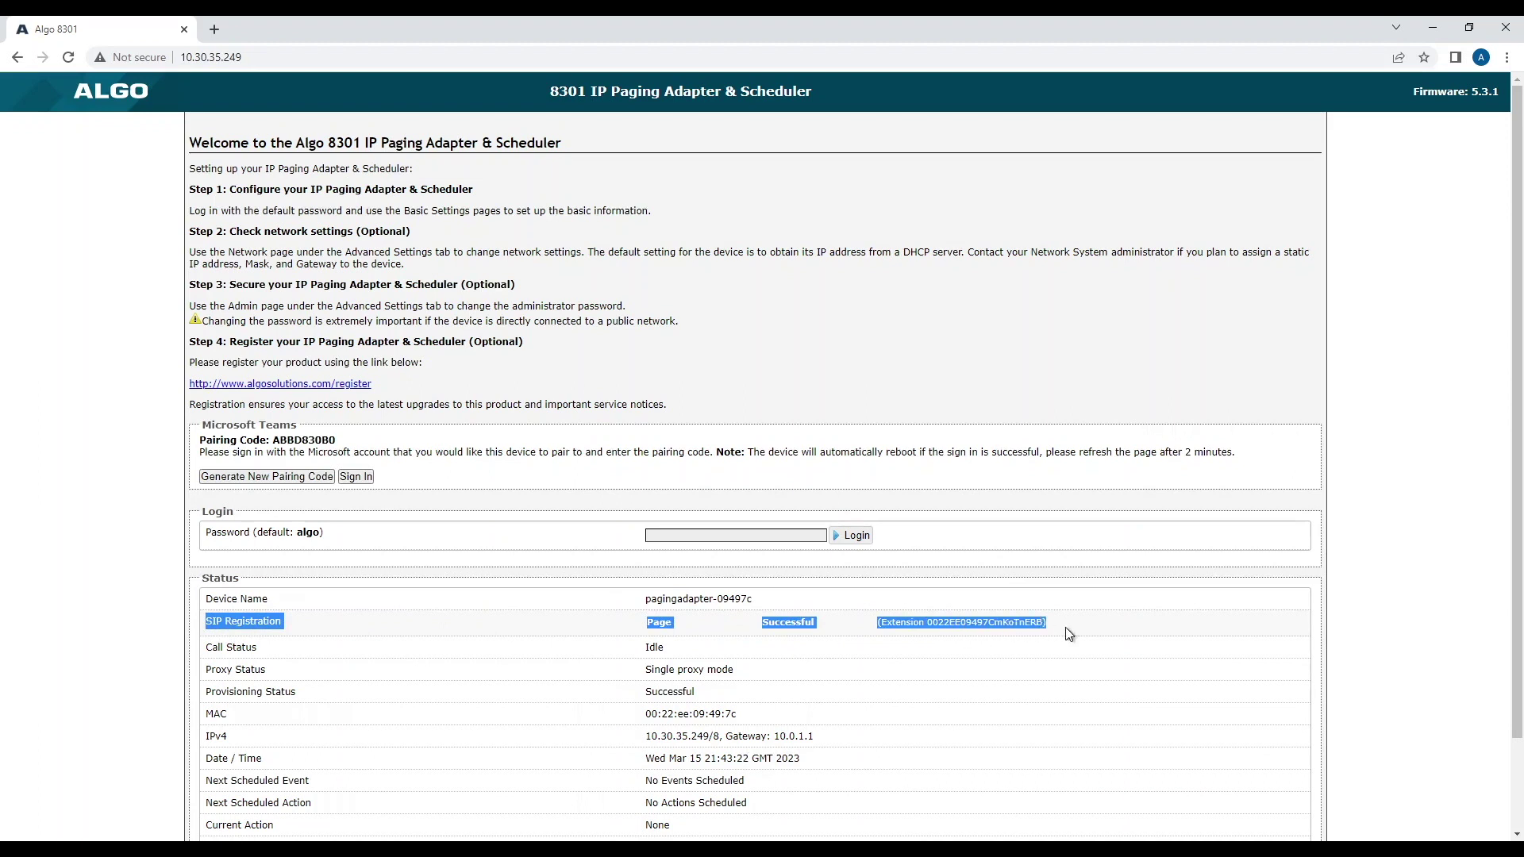
{"action": "left_click", "coordinate": [1423, 596]}
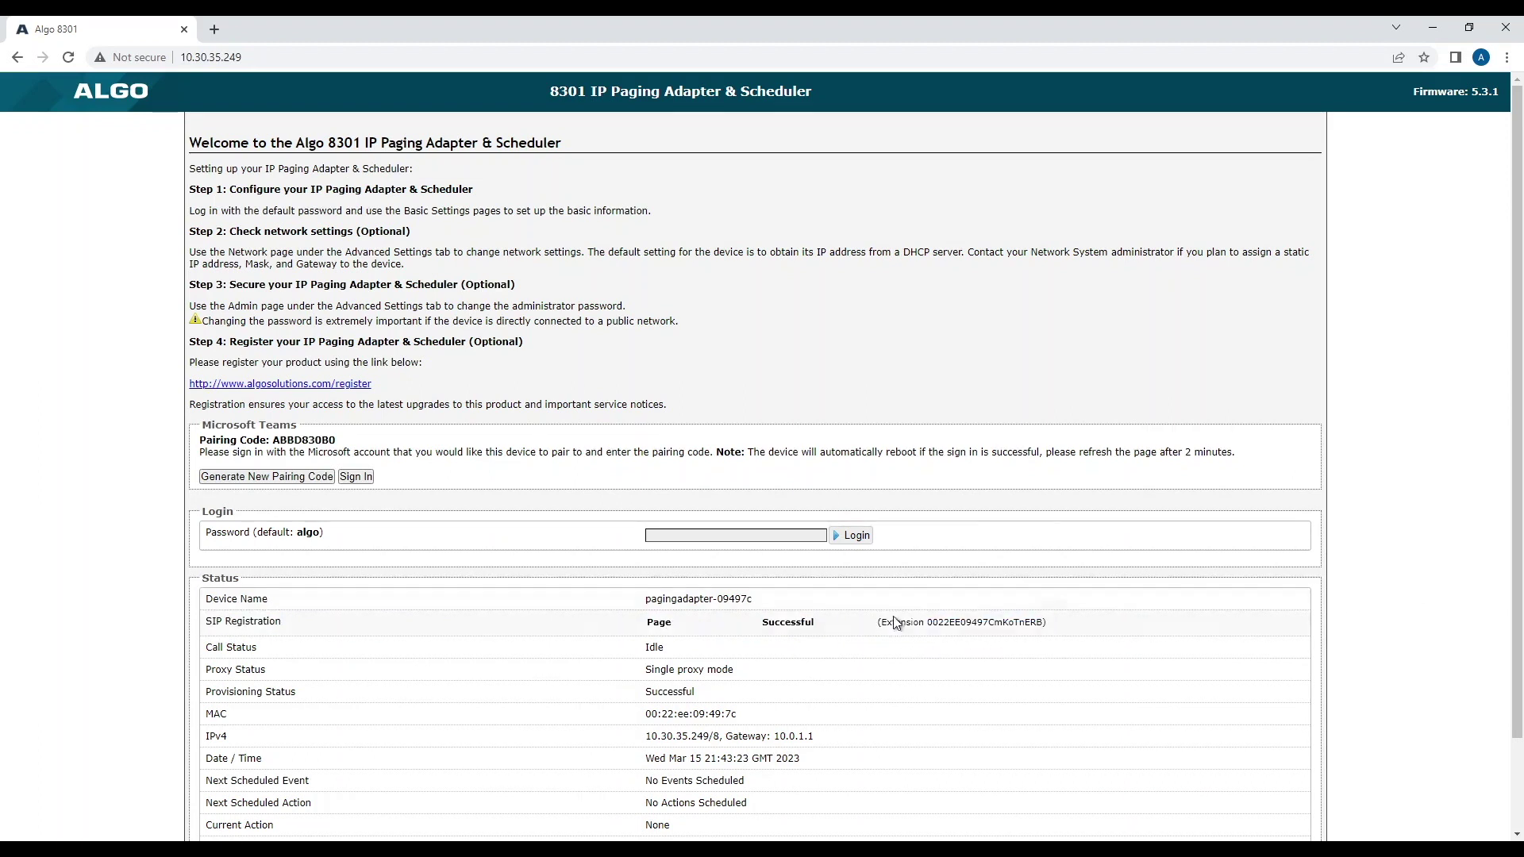
{"action": "double_click", "coordinate": [954, 627]}
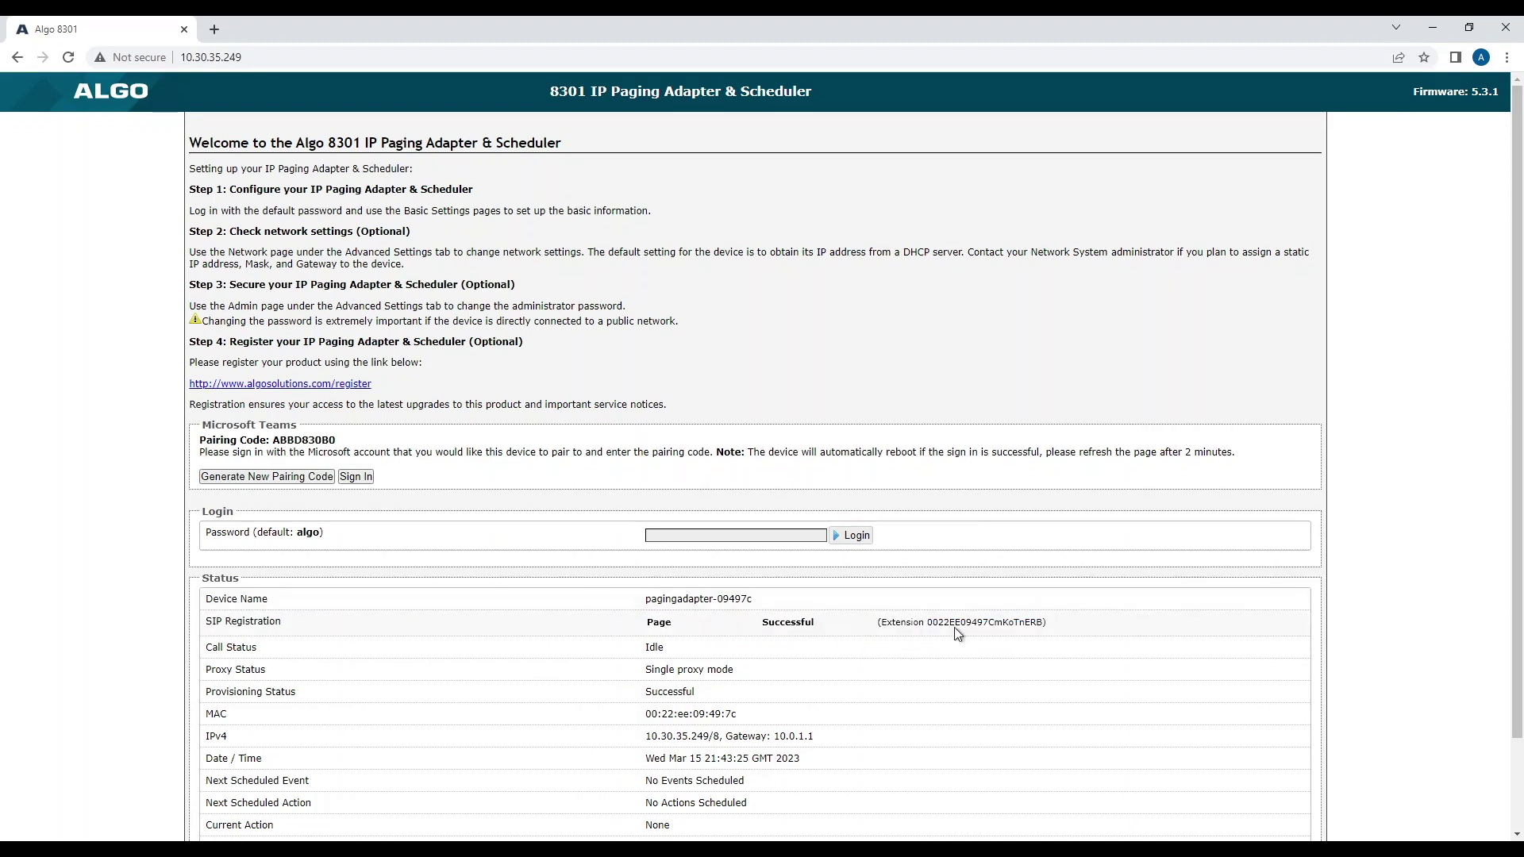
{"action": "left_click", "coordinate": [1322, 606]}
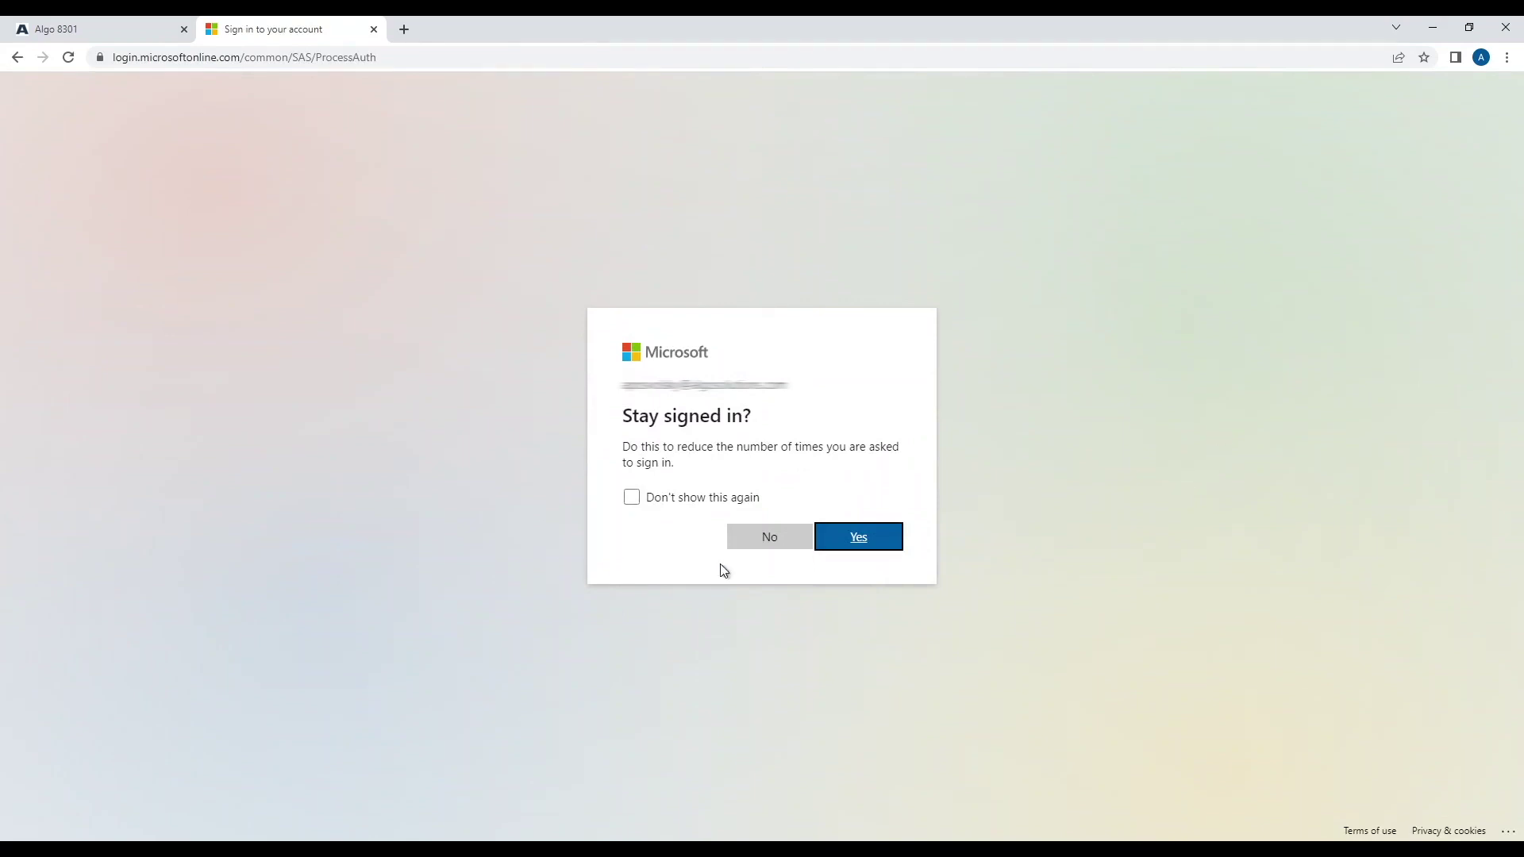
- Decline staying signed in to reach the SIP Gateway pair-code page
{"action": "left_click", "coordinate": [771, 539]}
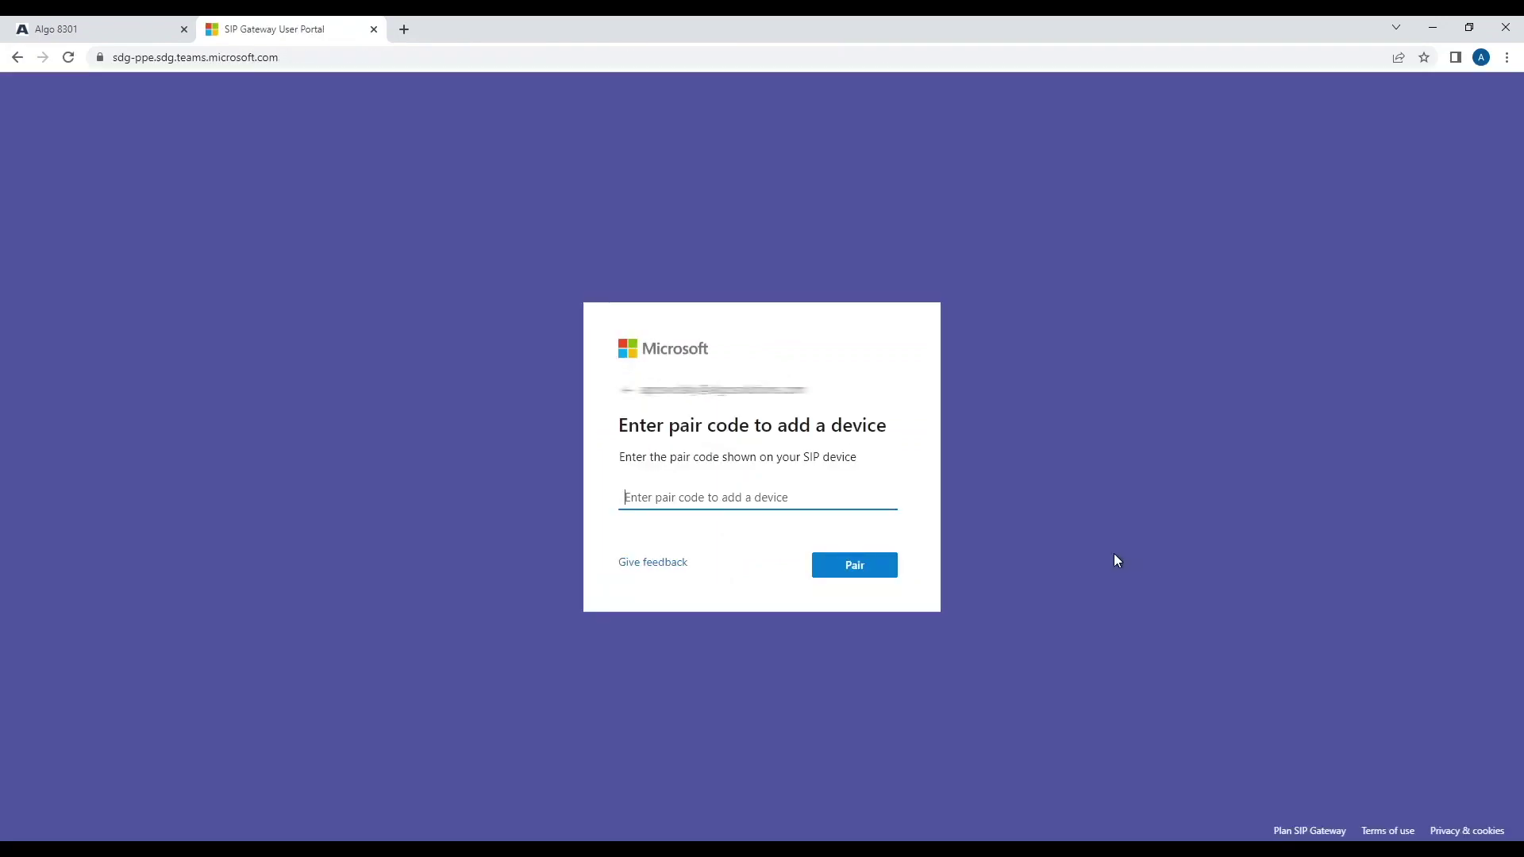
{"action": "key", "text": "ctrl+Tab"}
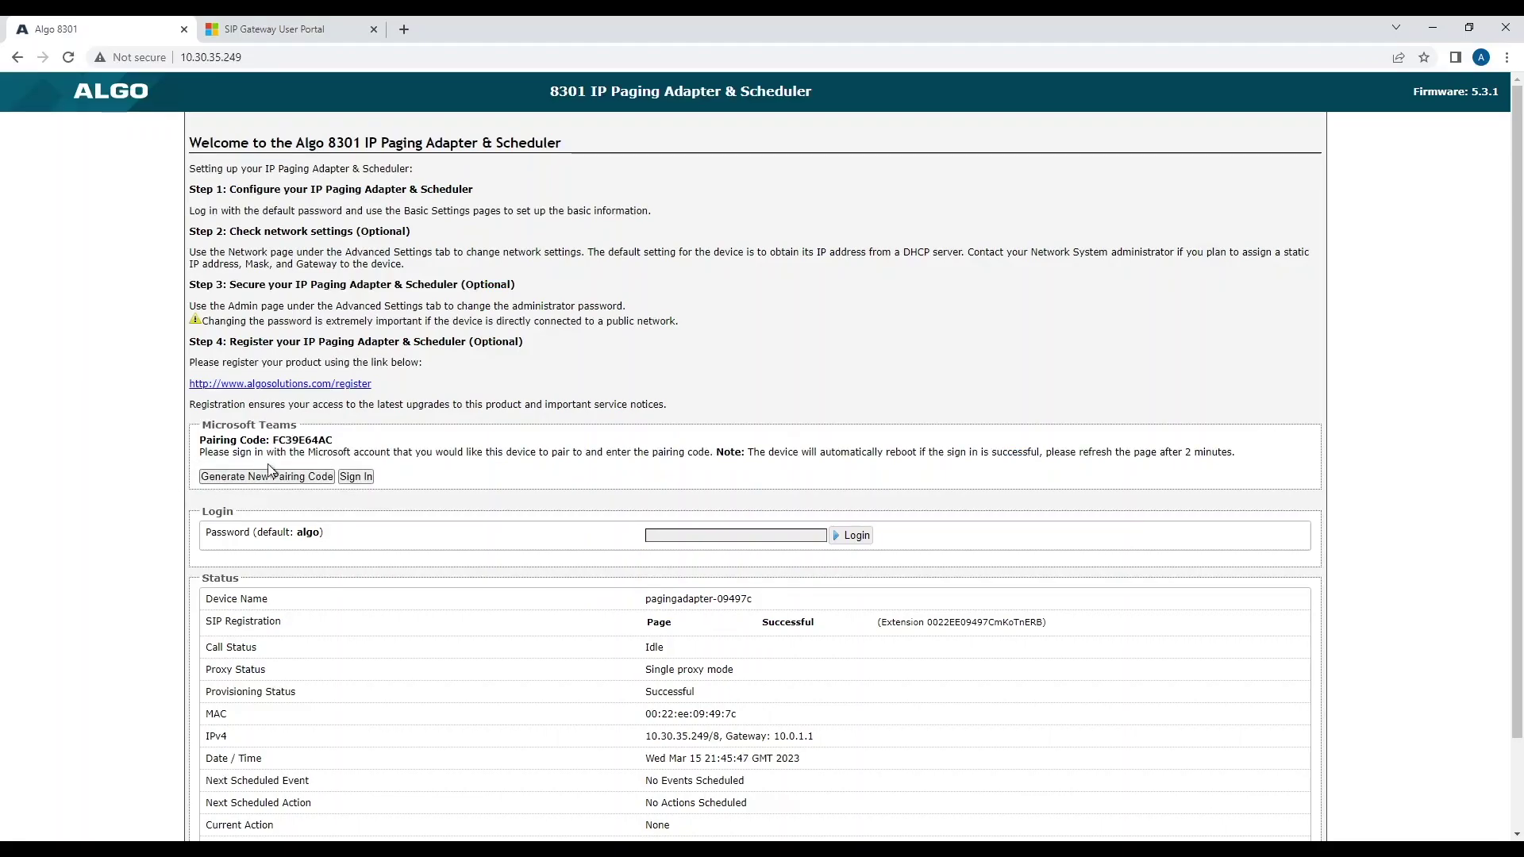
{"action": "double_click", "coordinate": [307, 439]}
{"action": "key", "text": "ctrl+c"}
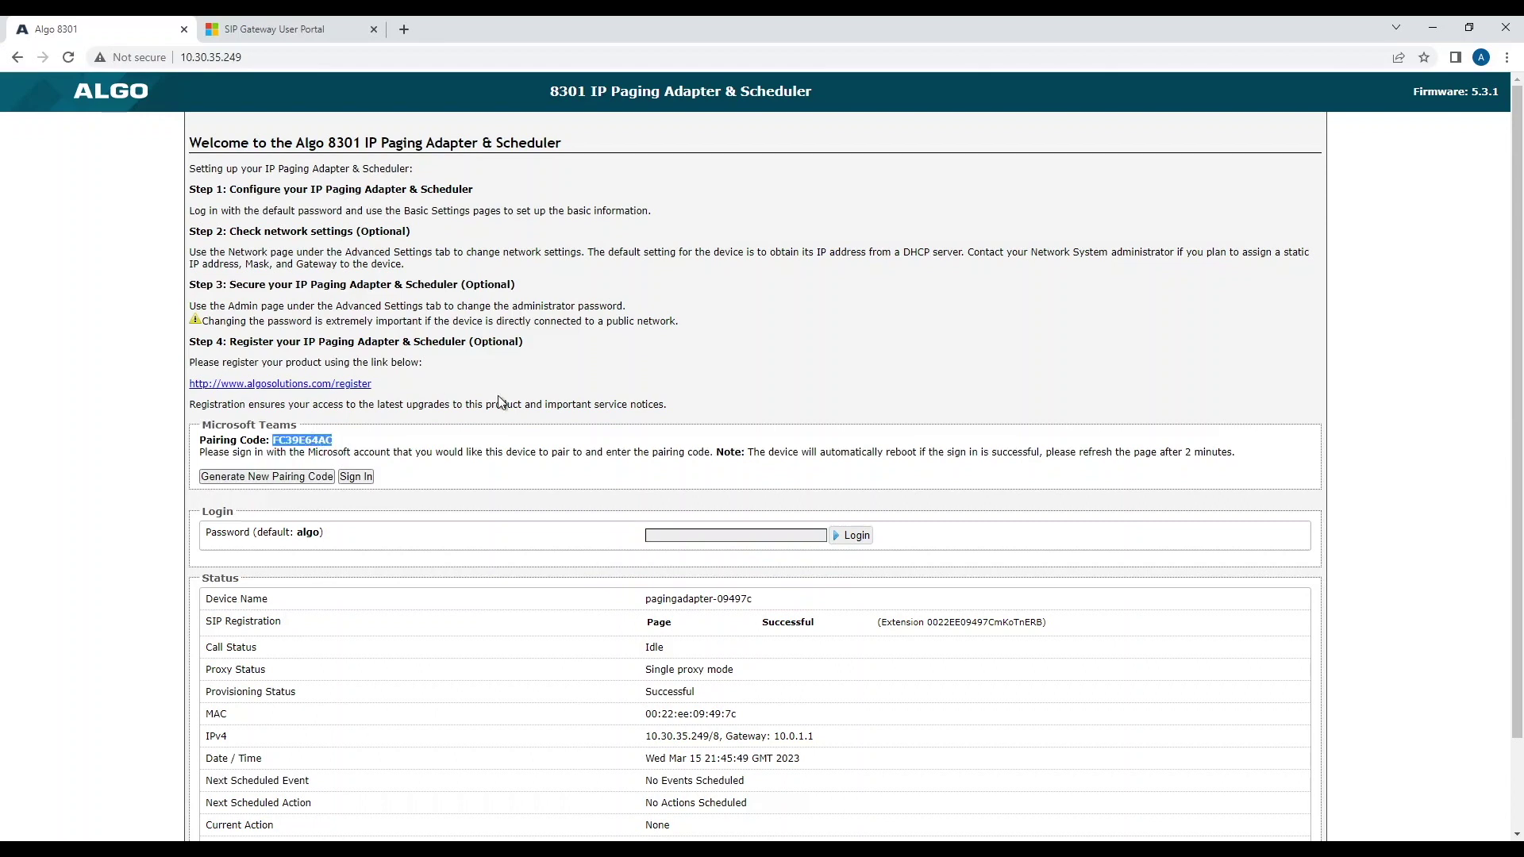
{"action": "left_click", "coordinate": [293, 35]}
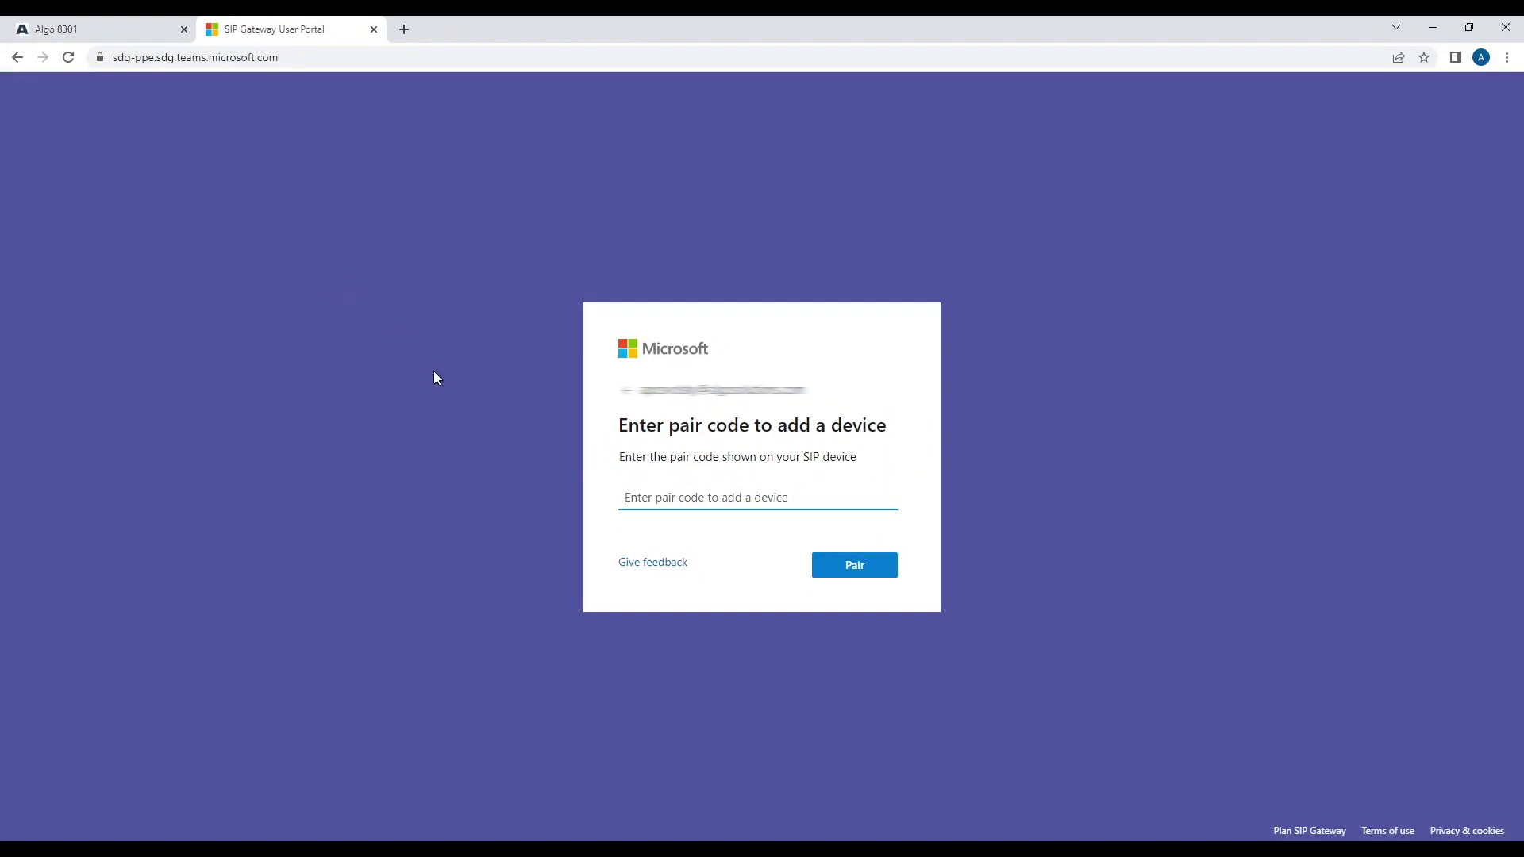
{"action": "left_click", "coordinate": [718, 496]}
{"action": "key", "text": "ctrl+v"}
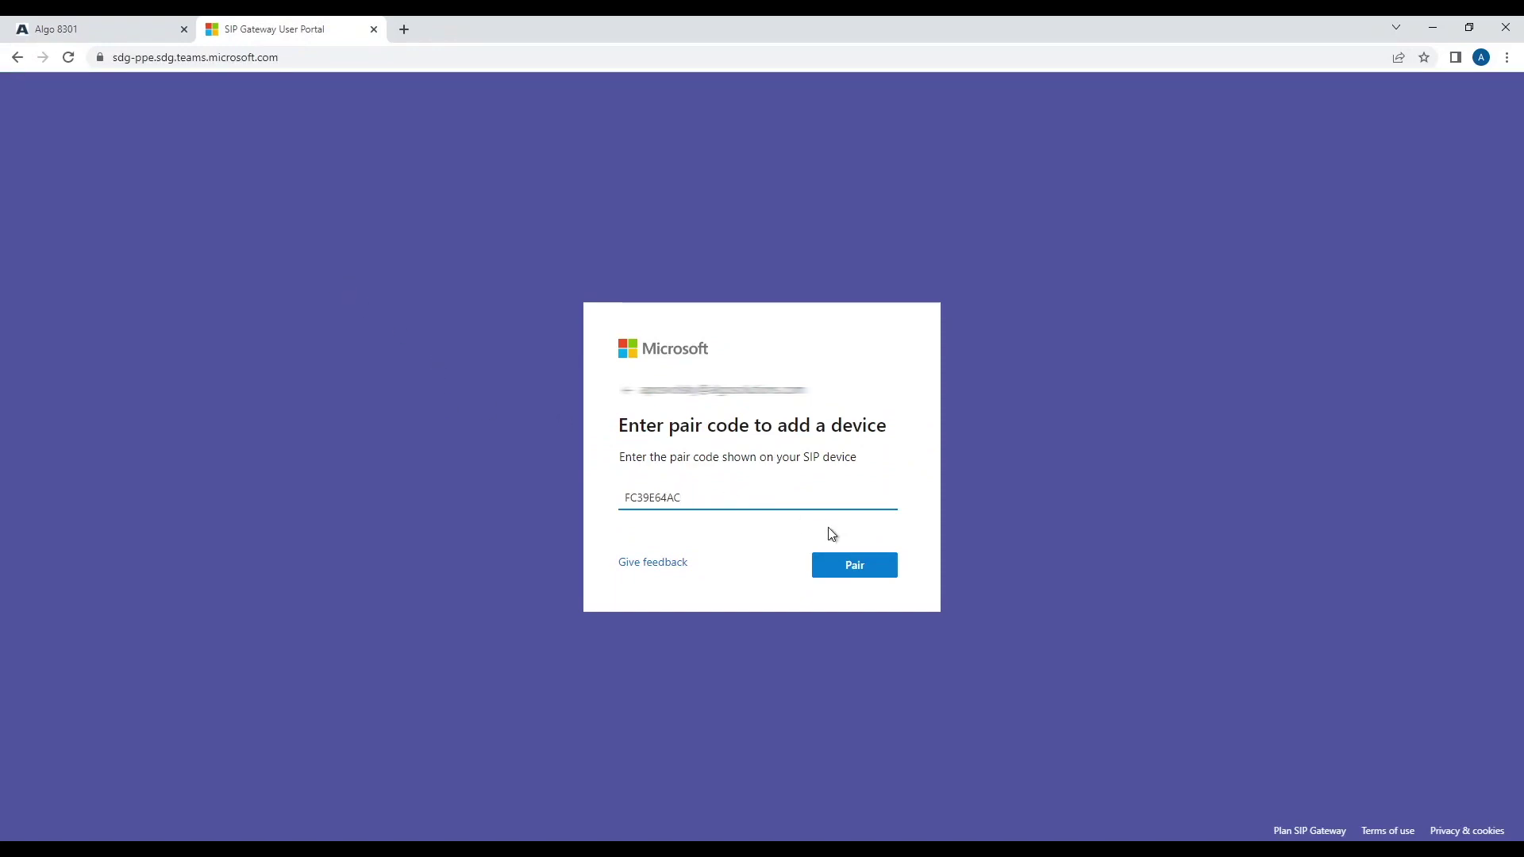
{"action": "left_click", "coordinate": [837, 568]}
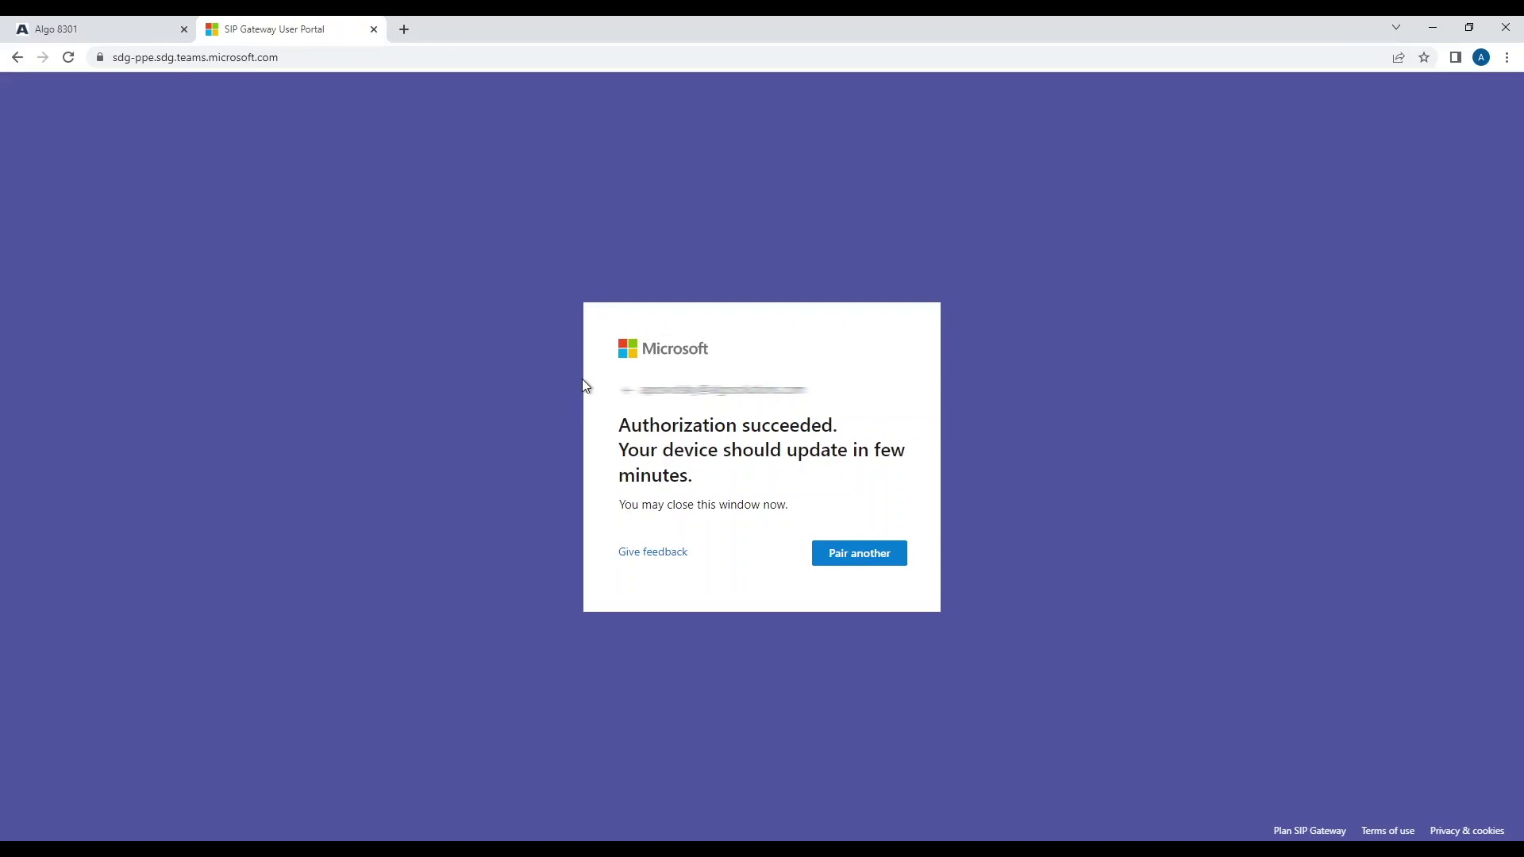
{"action": "left_click", "coordinate": [118, 30]}
{"action": "left_click", "coordinate": [173, 439]}
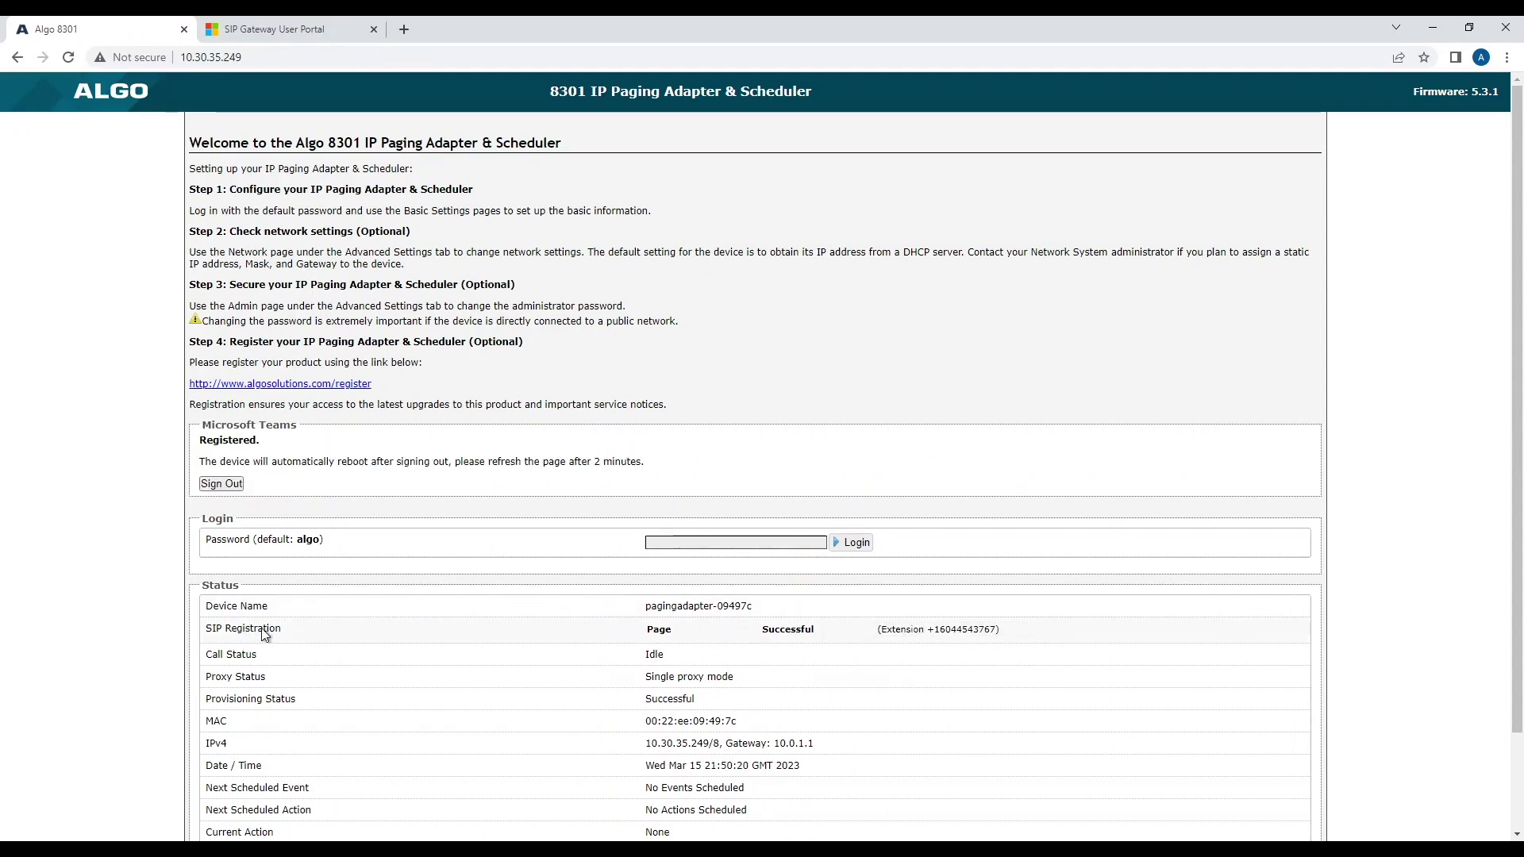
{"action": "left_click_drag", "start_coordinate": [212, 627], "coordinate": [679, 643]}
{"action": "double_click", "coordinate": [774, 628]}
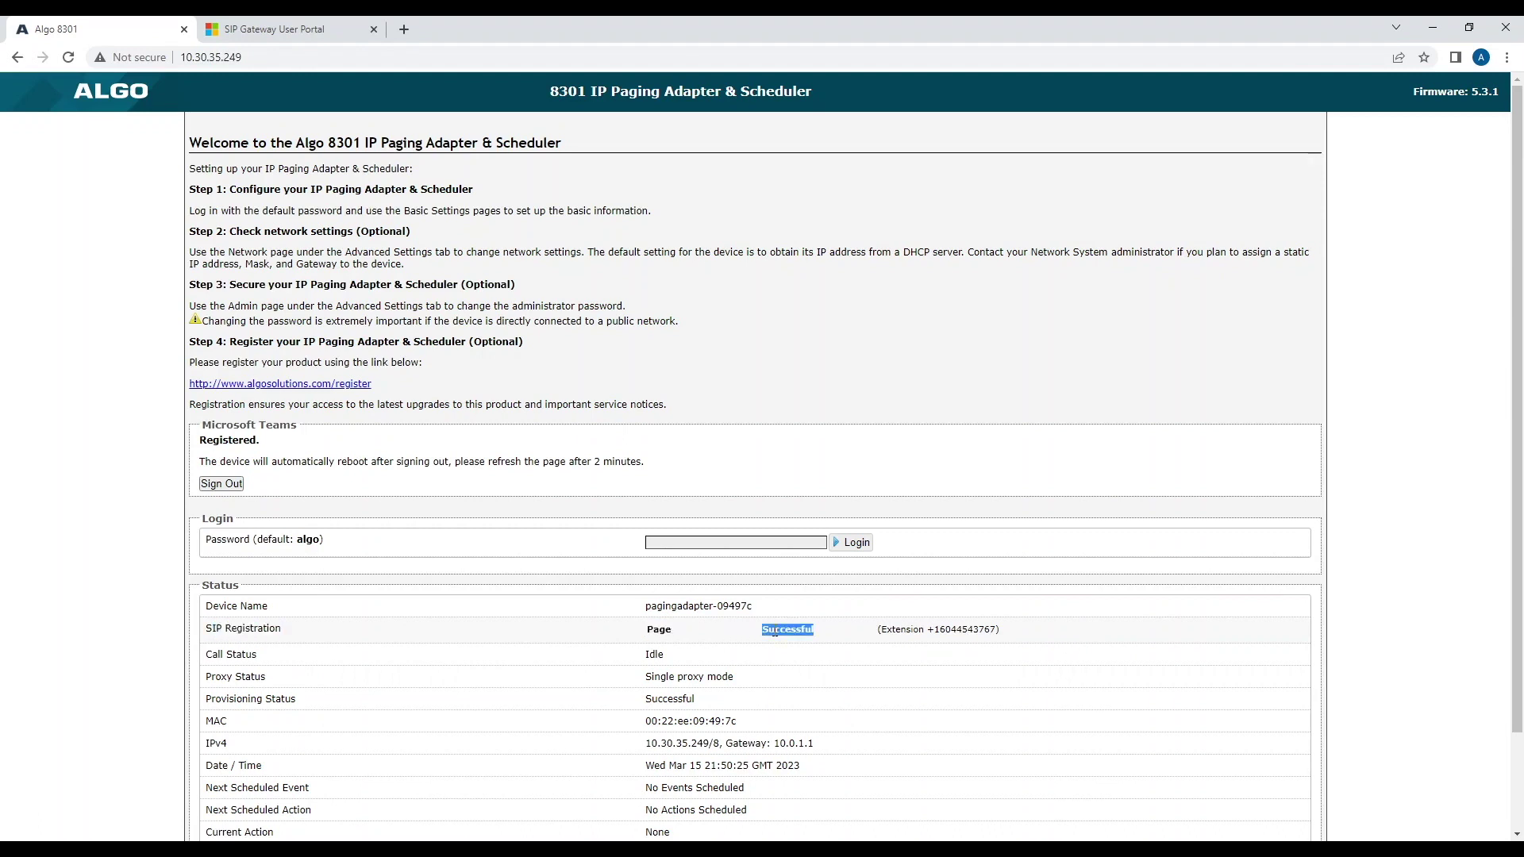
{"action": "double_click", "coordinate": [963, 629]}
{"action": "left_click", "coordinate": [716, 657]}
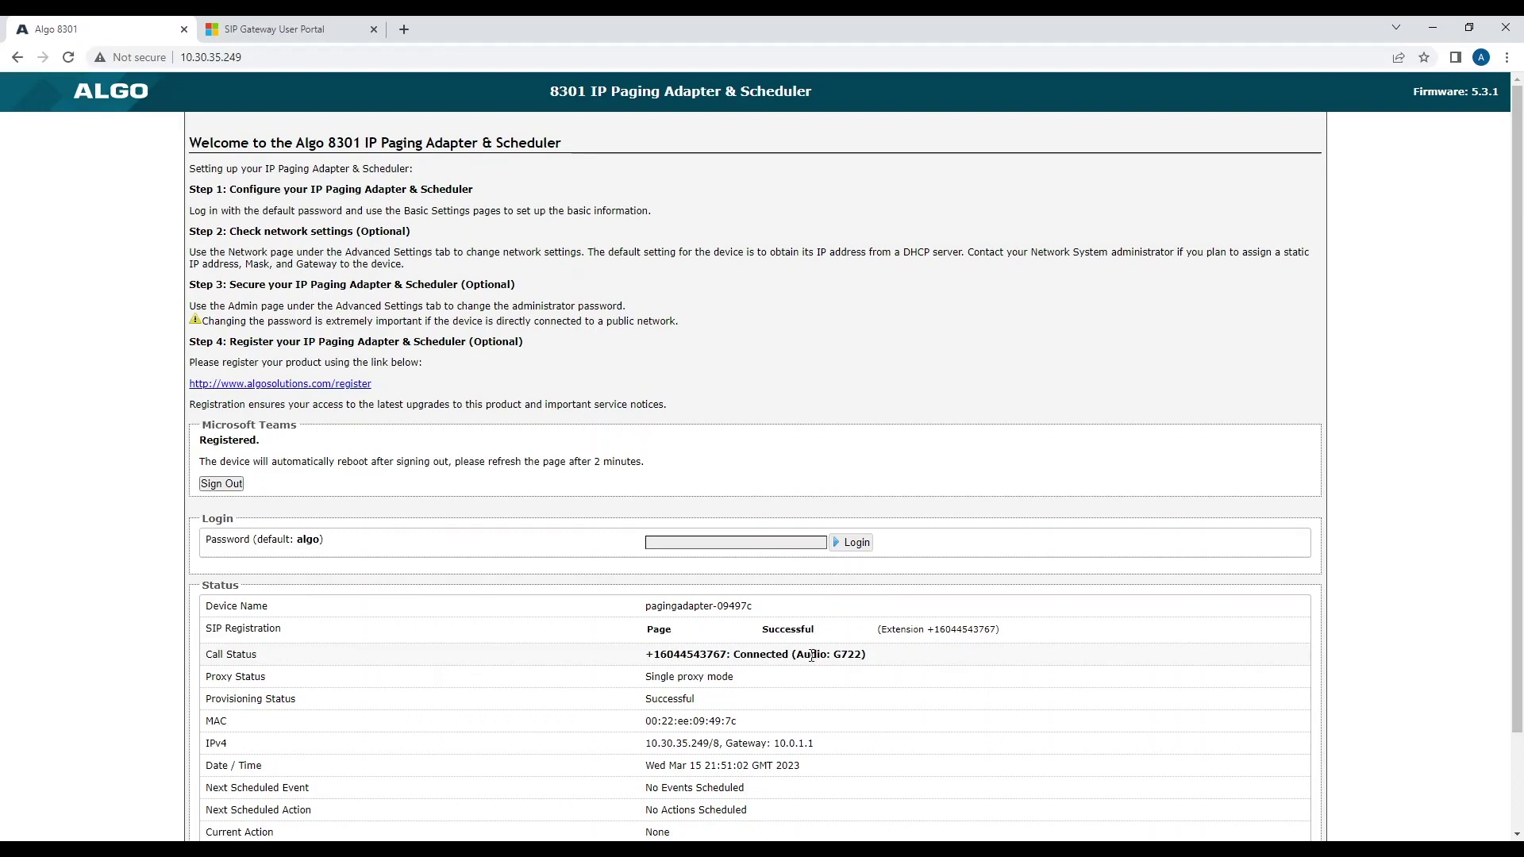
{"action": "double_click", "coordinate": [847, 654]}
{"action": "left_click", "coordinate": [911, 661]}
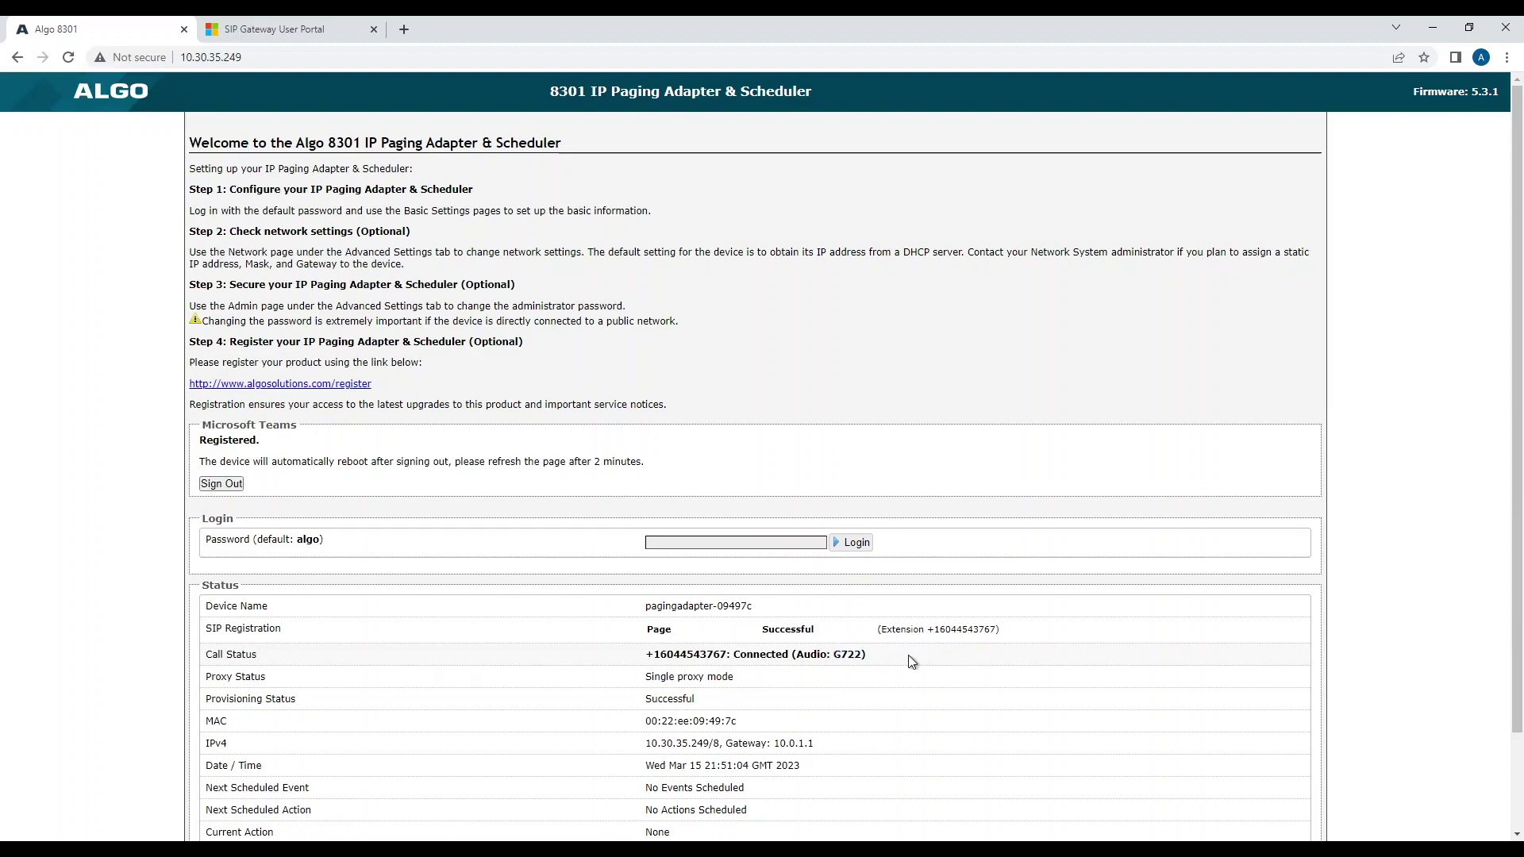